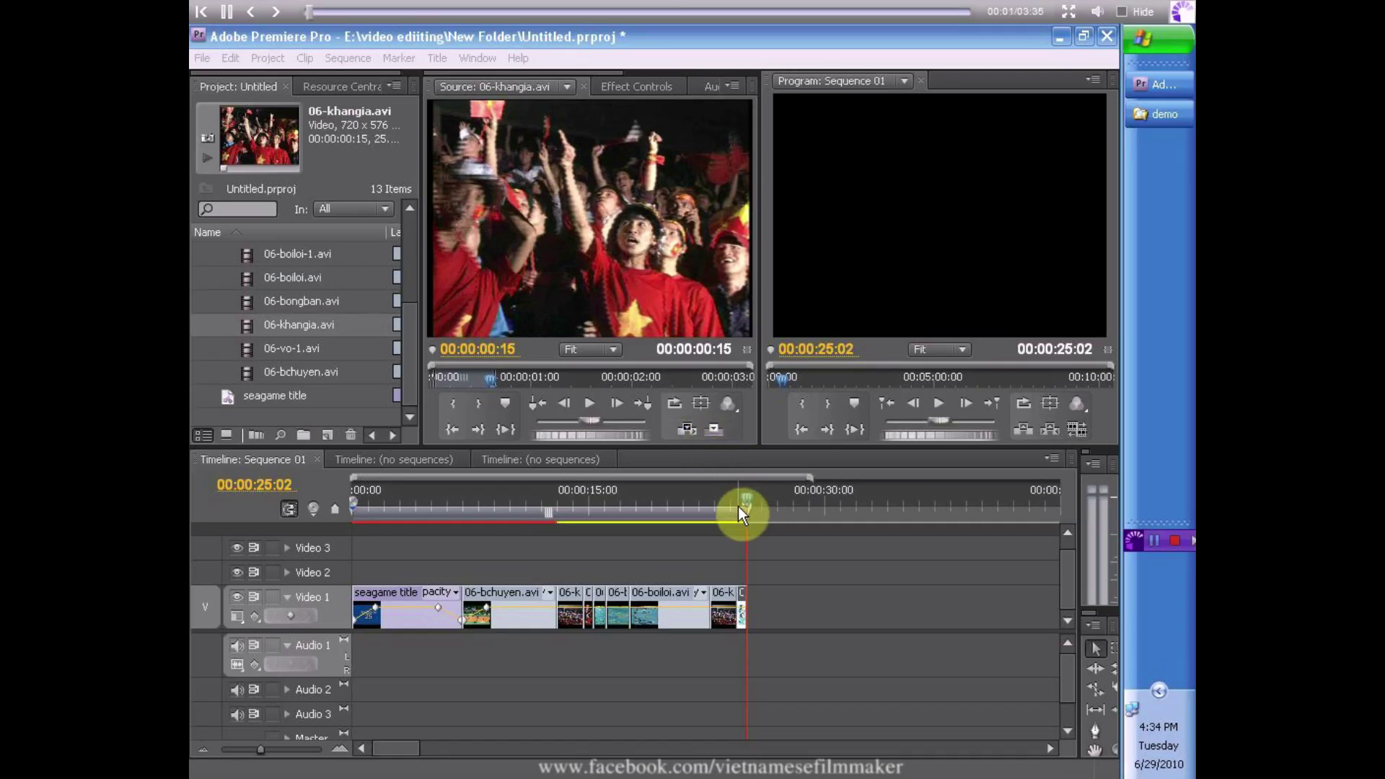
Step: Scrub back through the sequence to preview it and adjust the desktop layout
mouse_move(742, 508)
left_mouse_down()
mouse_move(466, 497)
mouse_move(532, 500)
left_mouse_up()
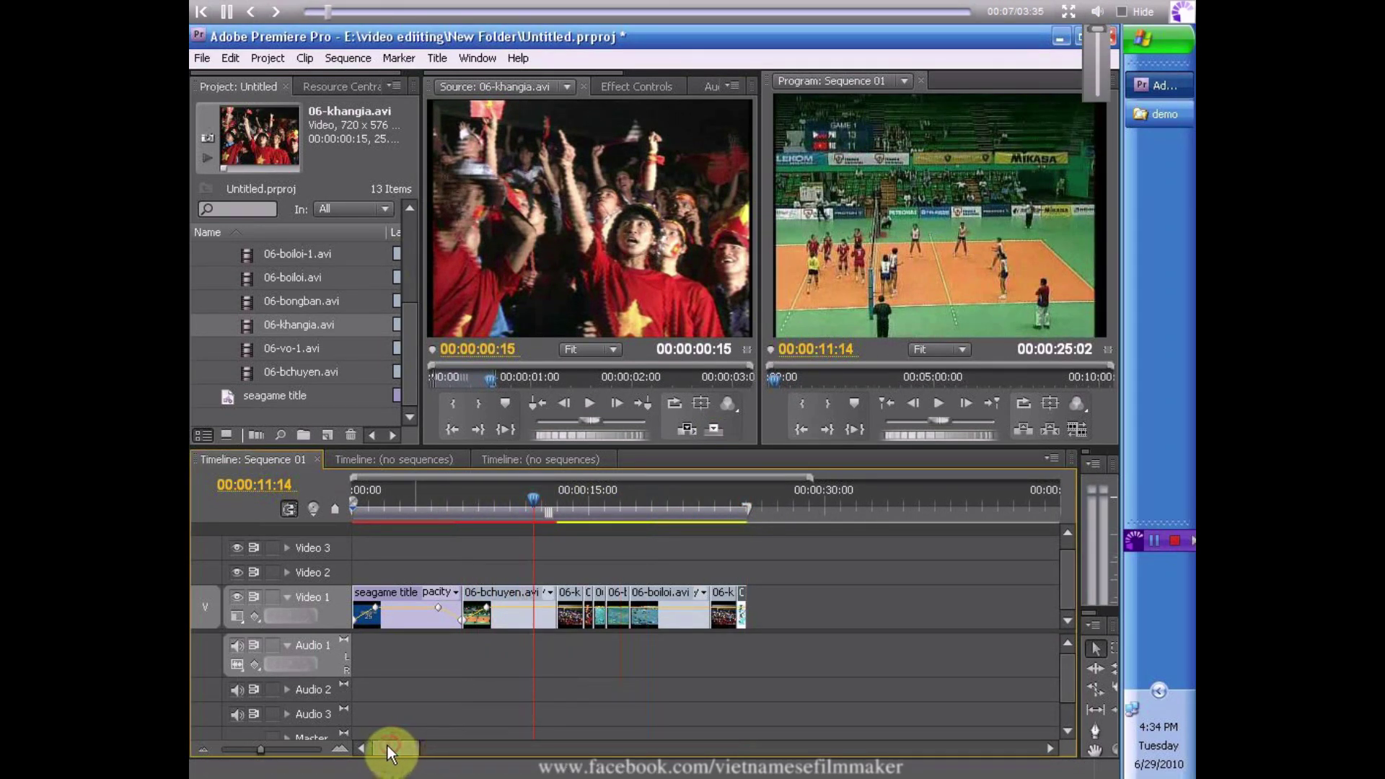
mouse_move(533, 498)
left_mouse_down()
mouse_move(484, 496)
mouse_move(622, 501)
left_mouse_up()
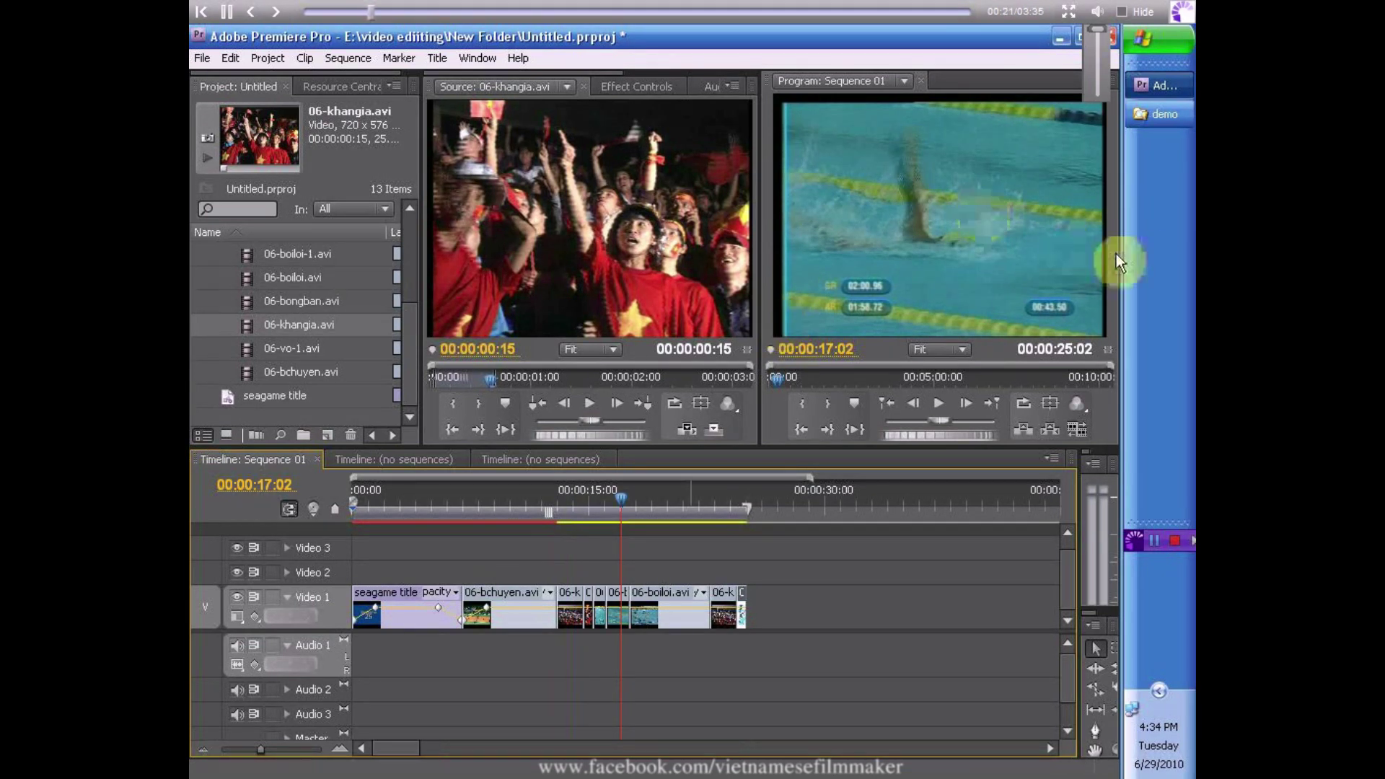
mouse_move(1123, 253)
left_mouse_down()
mouse_move(1166, 245)
mouse_move(1182, 260)
left_mouse_up()
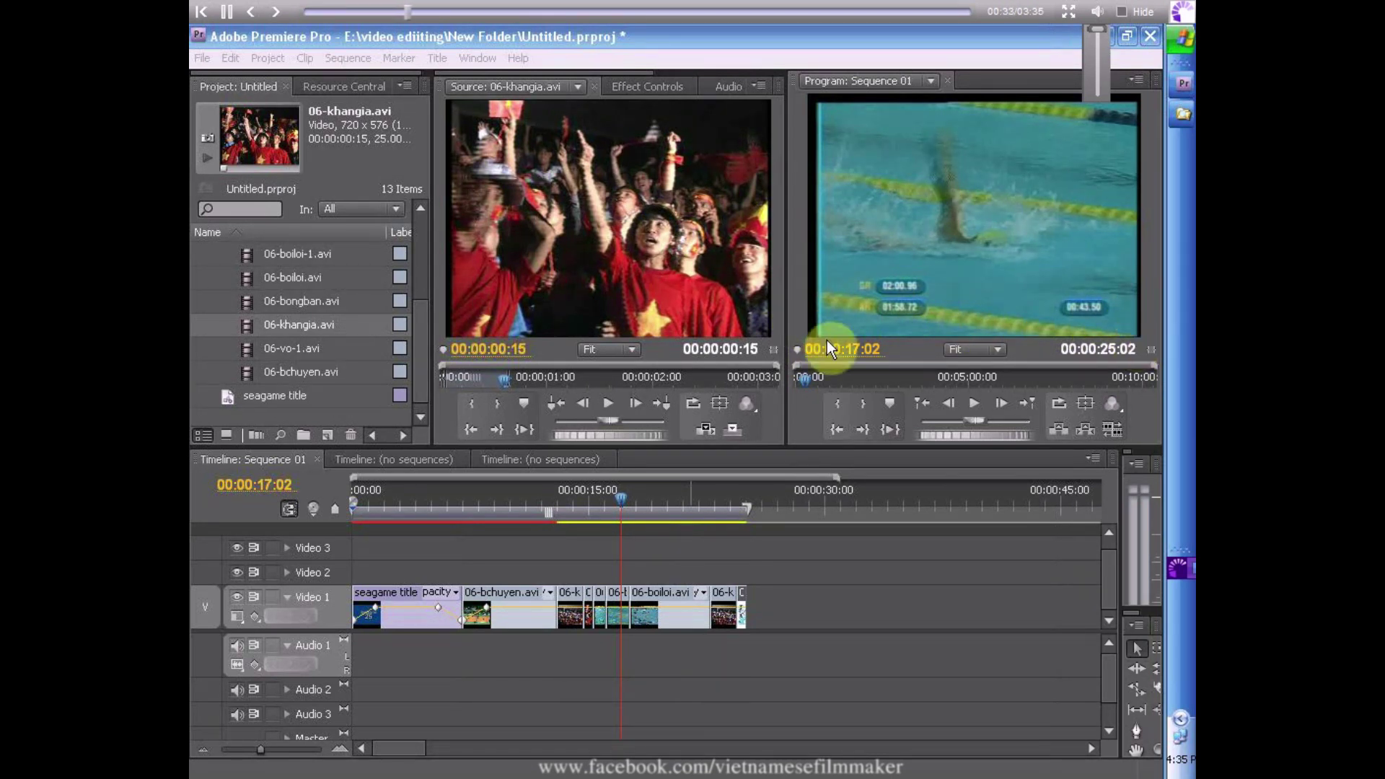
Step: Create a new default still title named 'hightlight news'
left_click(491, 38)
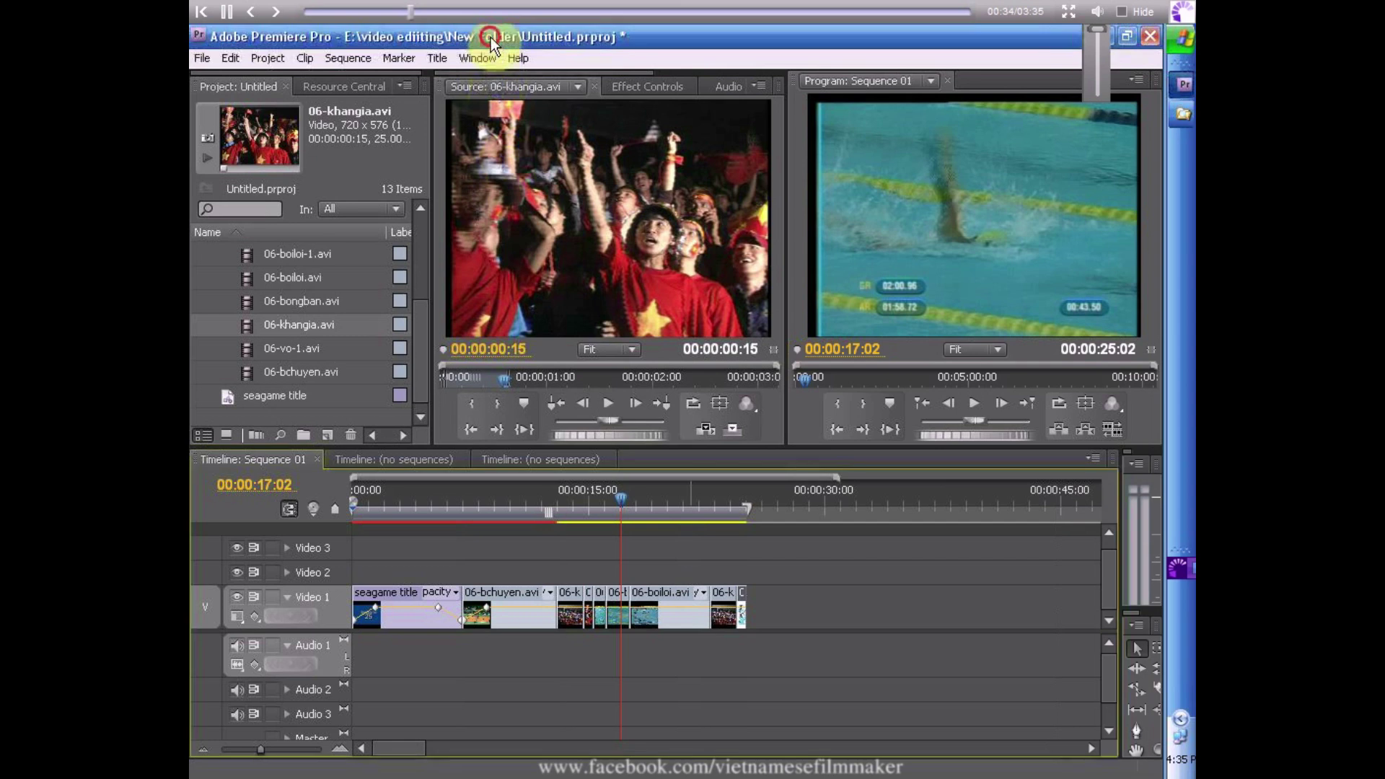
left_click(442, 58)
mouse_move(448, 75)
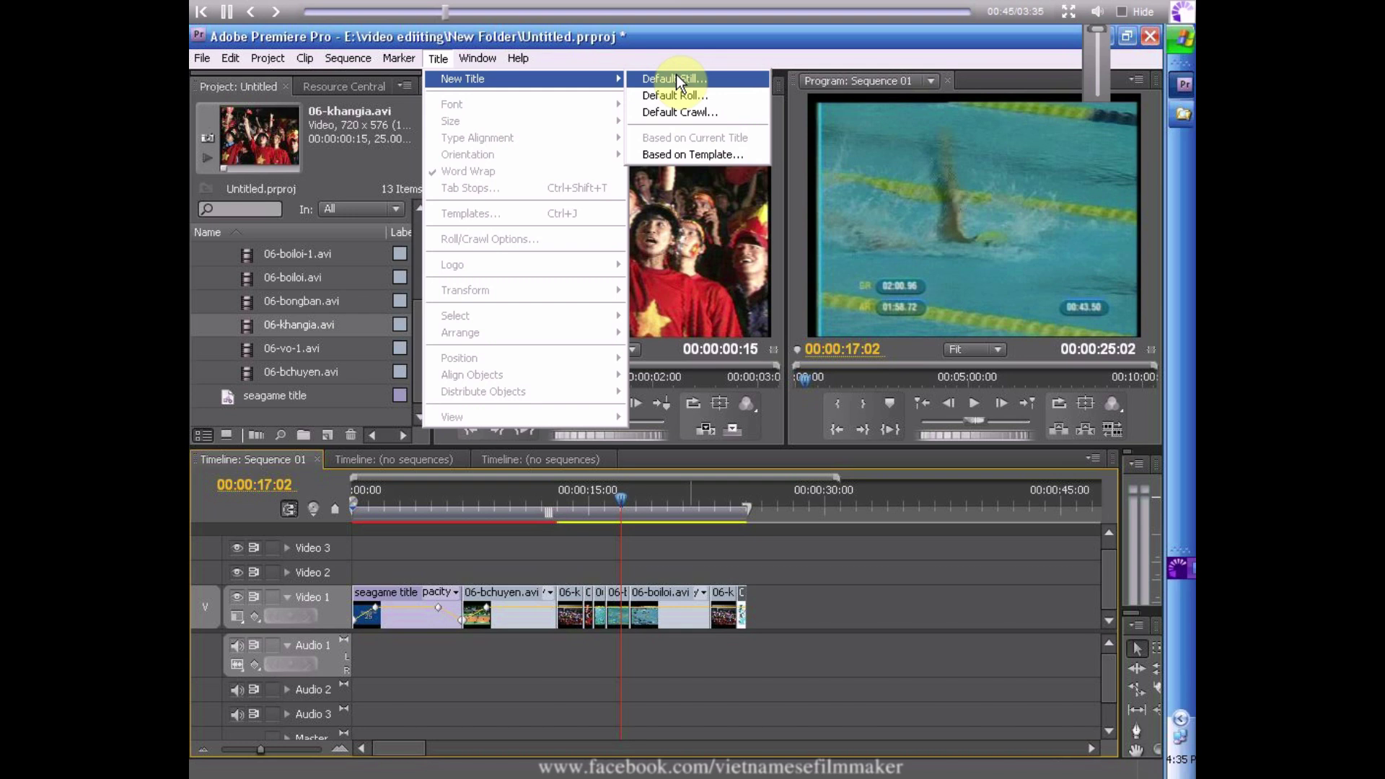
left_click(678, 80)
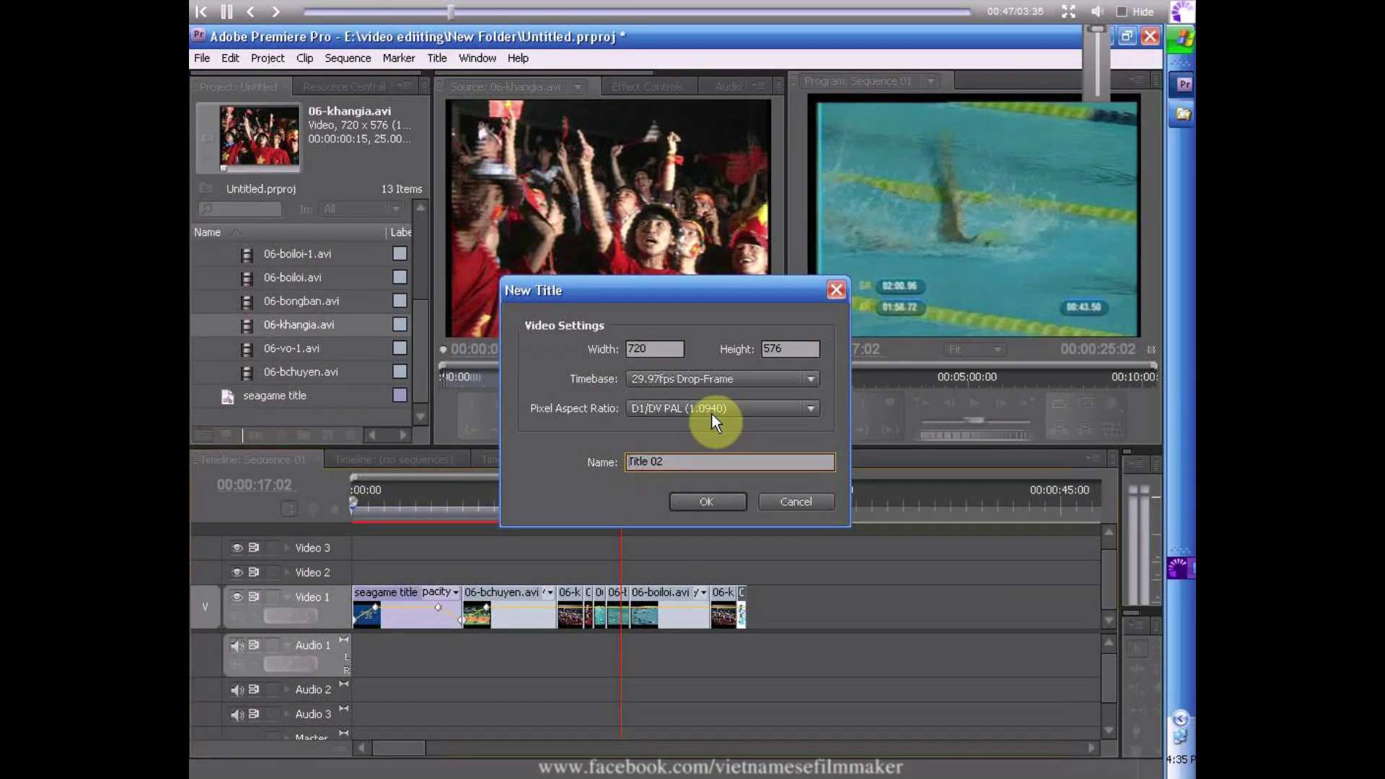
left_click_drag(703, 462, 614, 460)
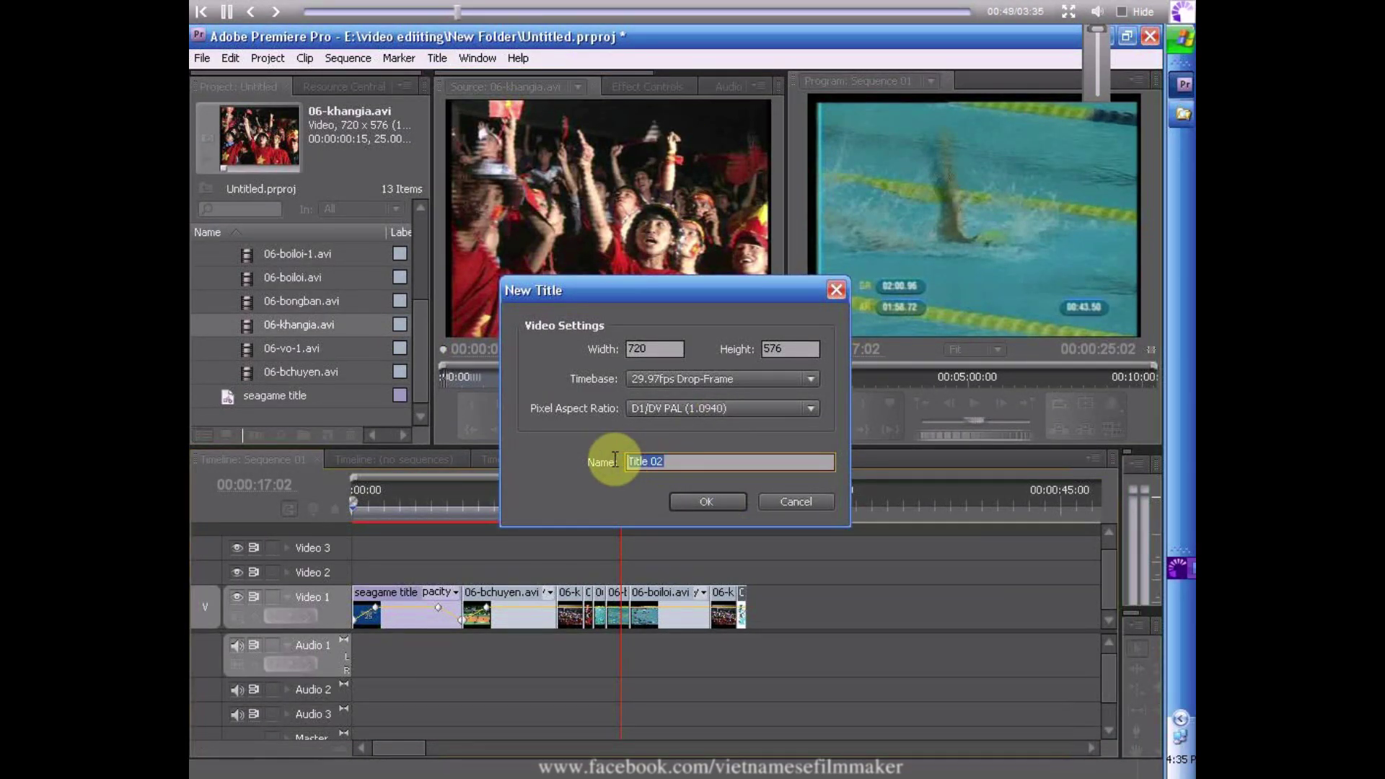
left_click(614, 460)
type("h")
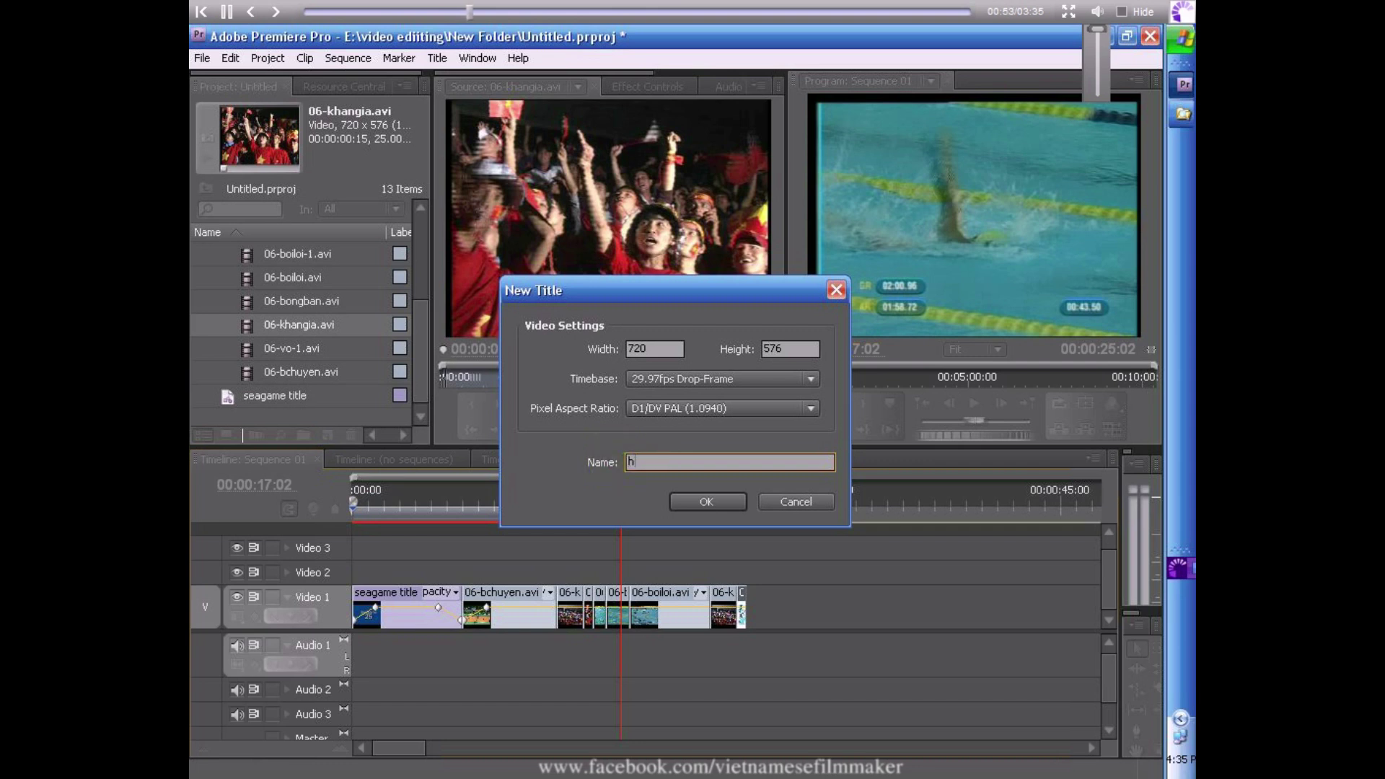
type("ghtght hews")
left_click(724, 501)
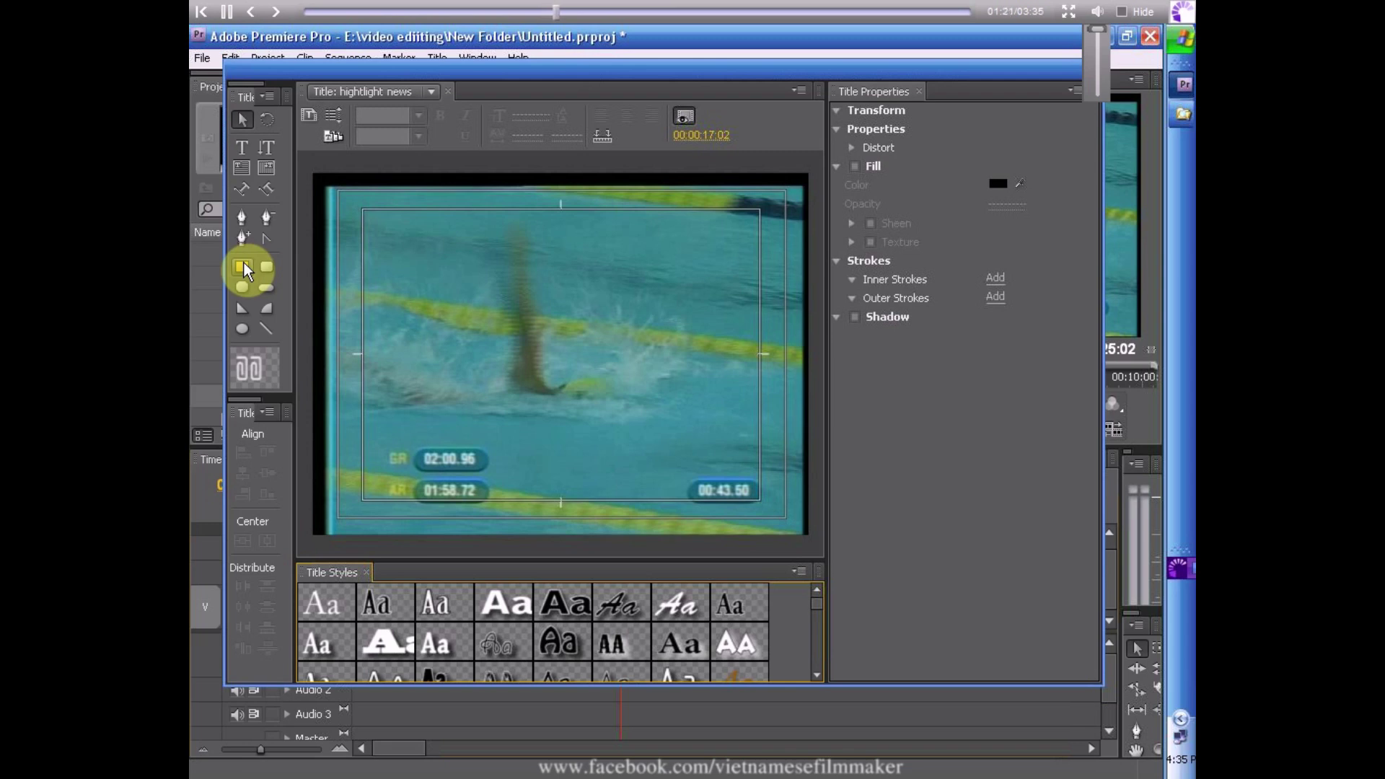
Step: Draw a 784×63.4 rectangle bar across the bottom of the title and pick a dark red fill
left_click(244, 266)
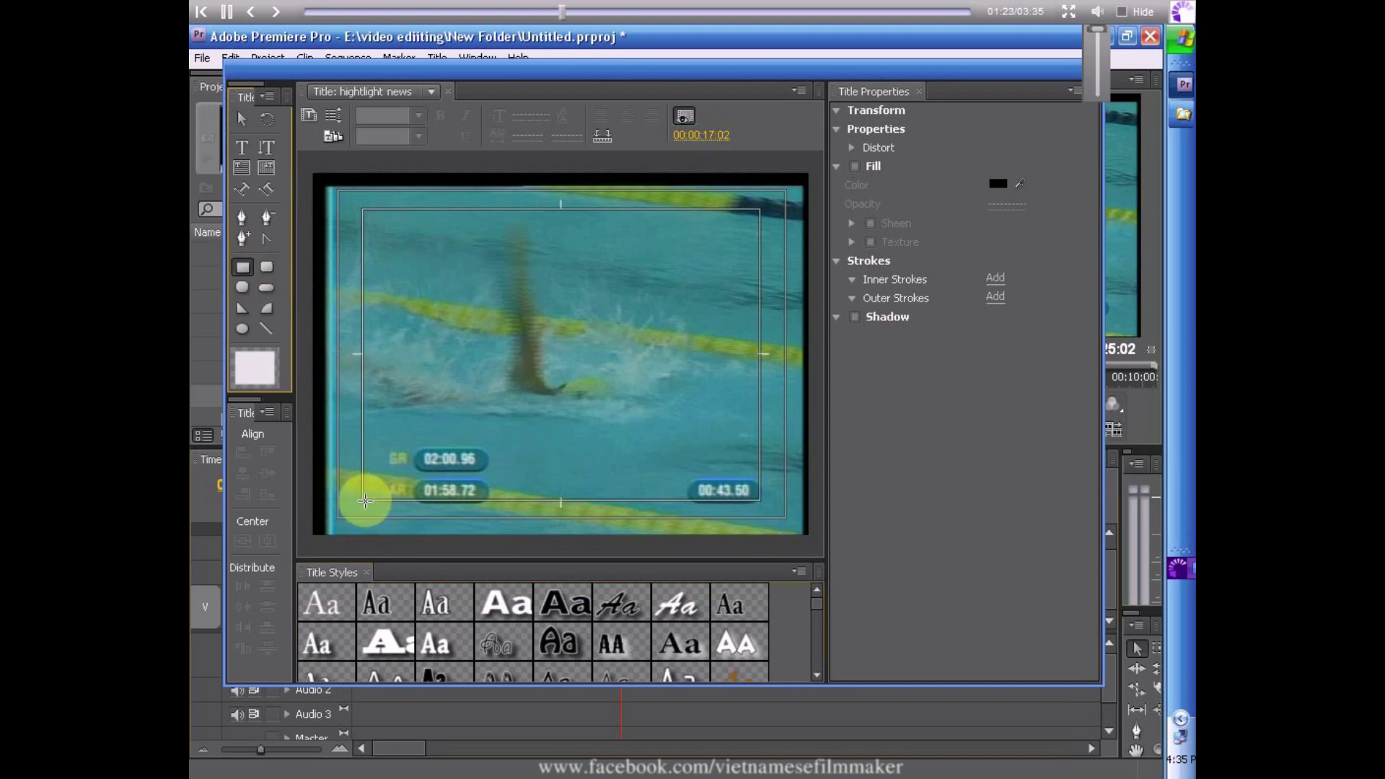
left_click_drag(314, 494, 807, 534)
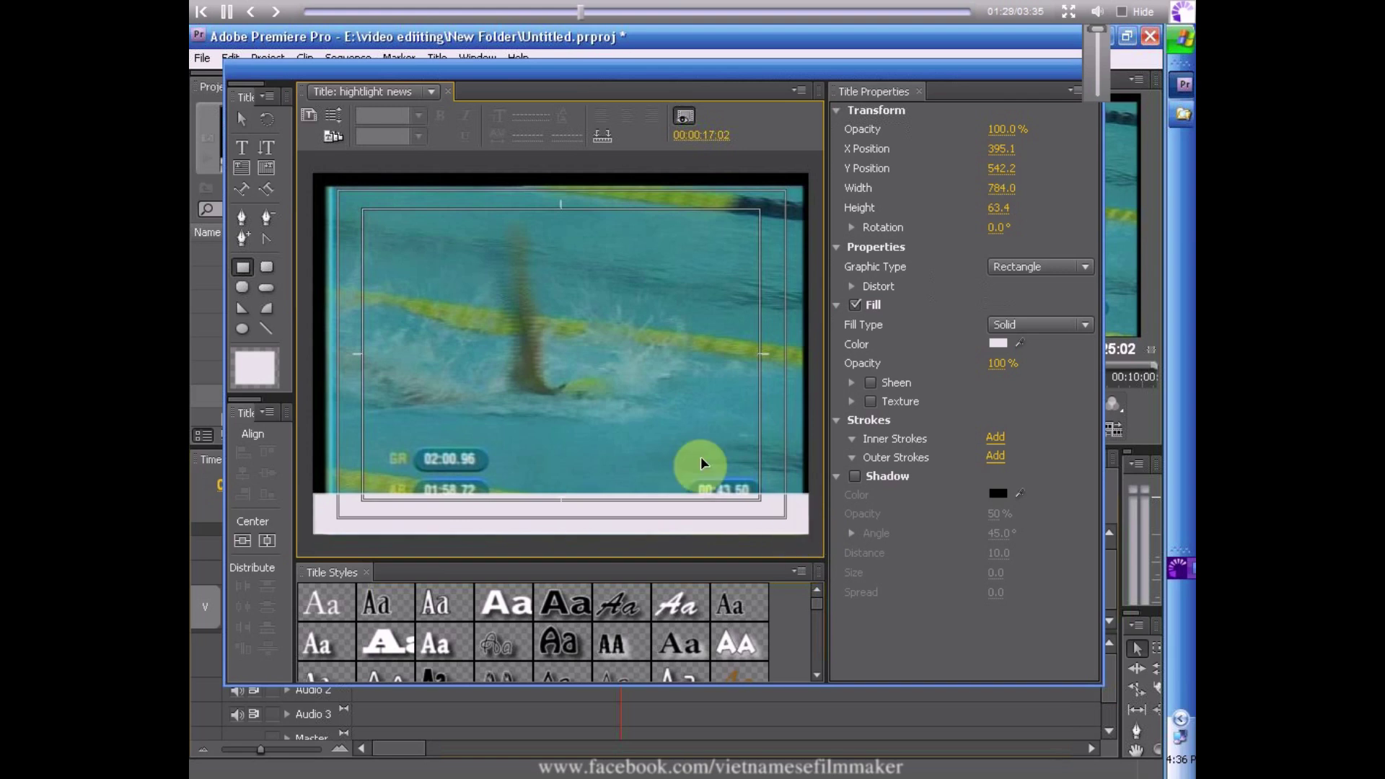
left_click(244, 121)
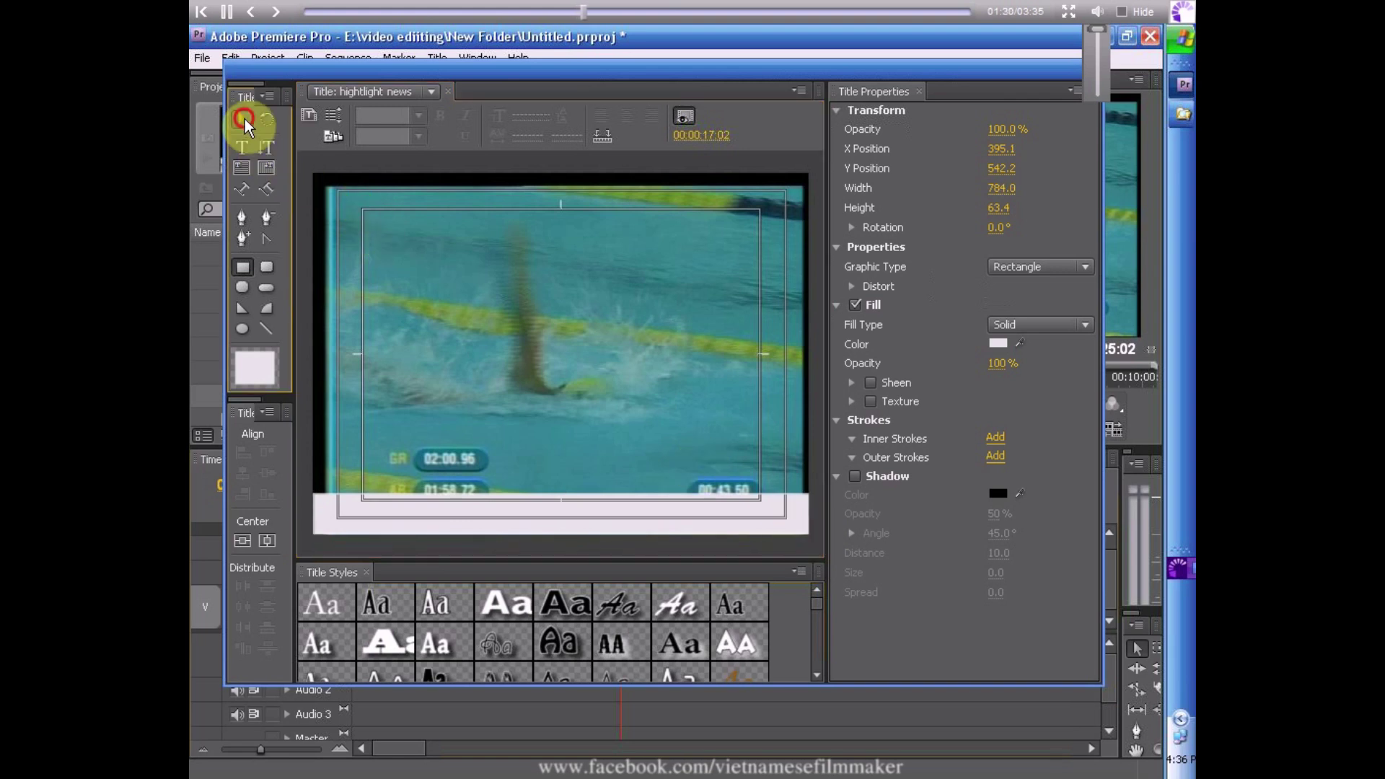
left_click(1003, 340)
left_click_drag(681, 400, 710, 409)
Step: Confirm the dark red fill colour and set the bar's fill opacity to 80%
left_click(901, 305)
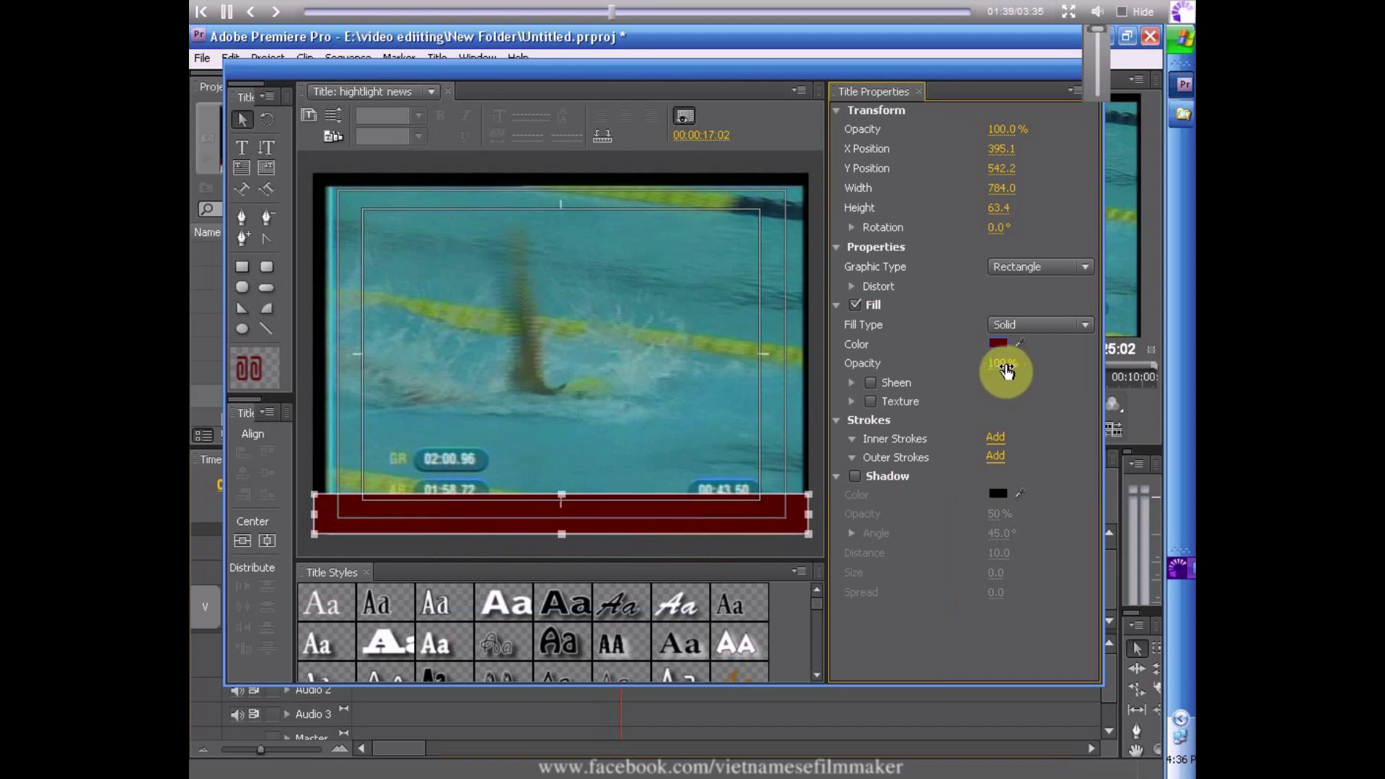
left_click_drag(1002, 368, 997, 369)
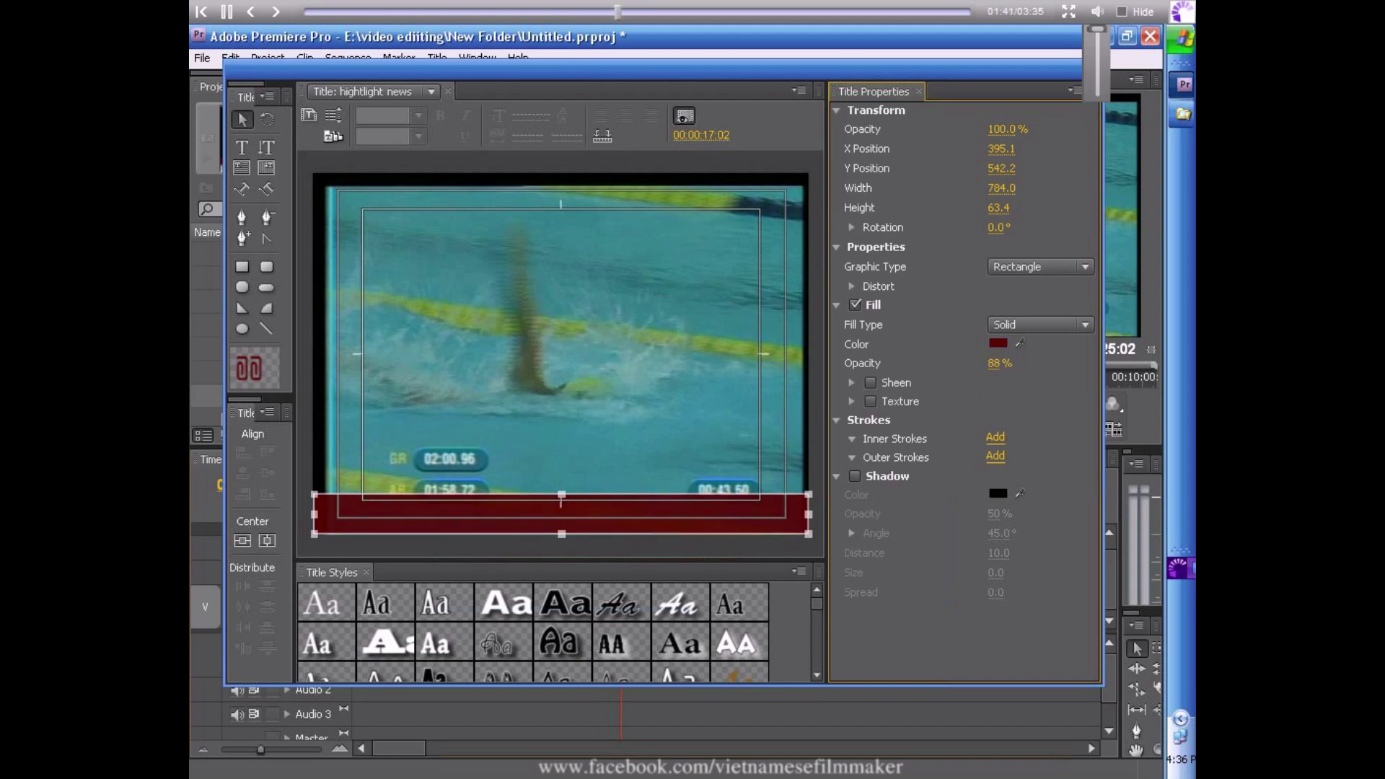
left_click(996, 364)
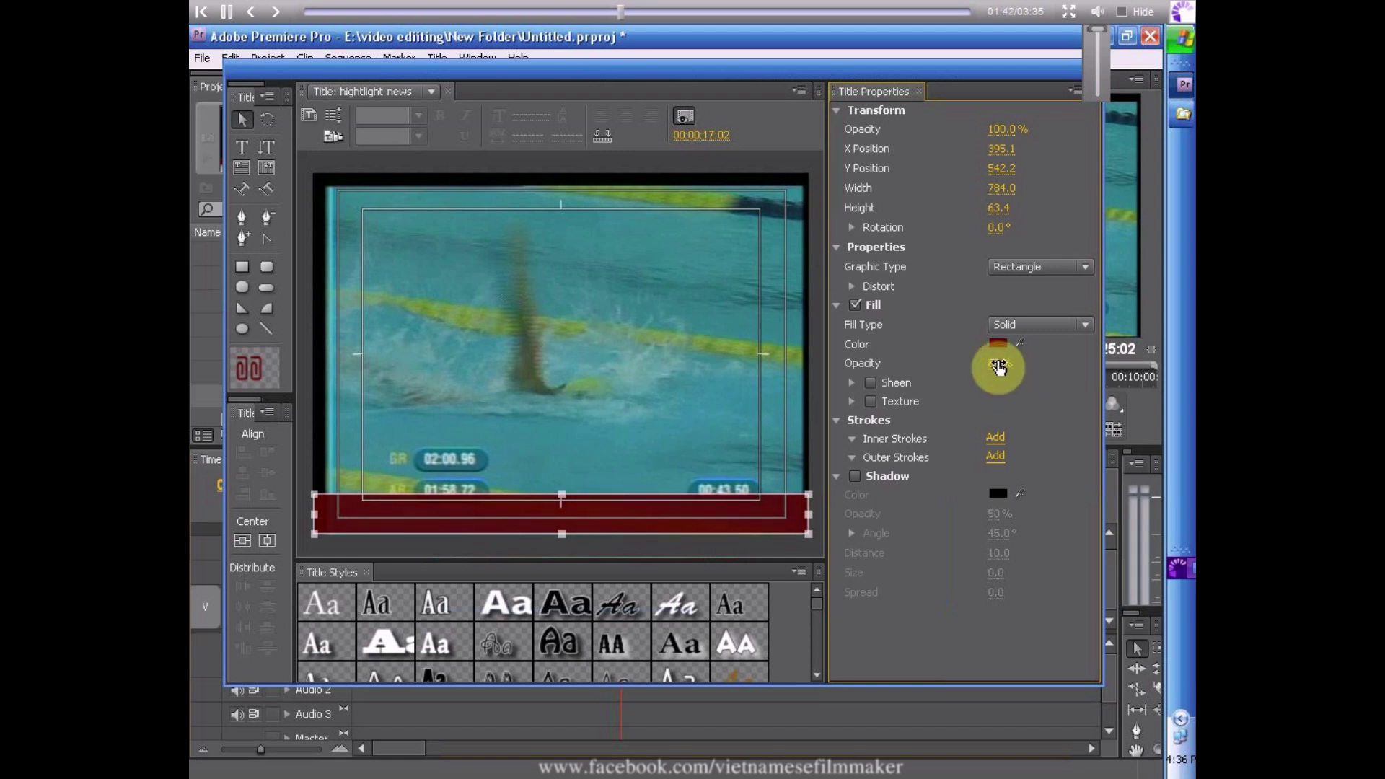
type("80")
left_click(1053, 388)
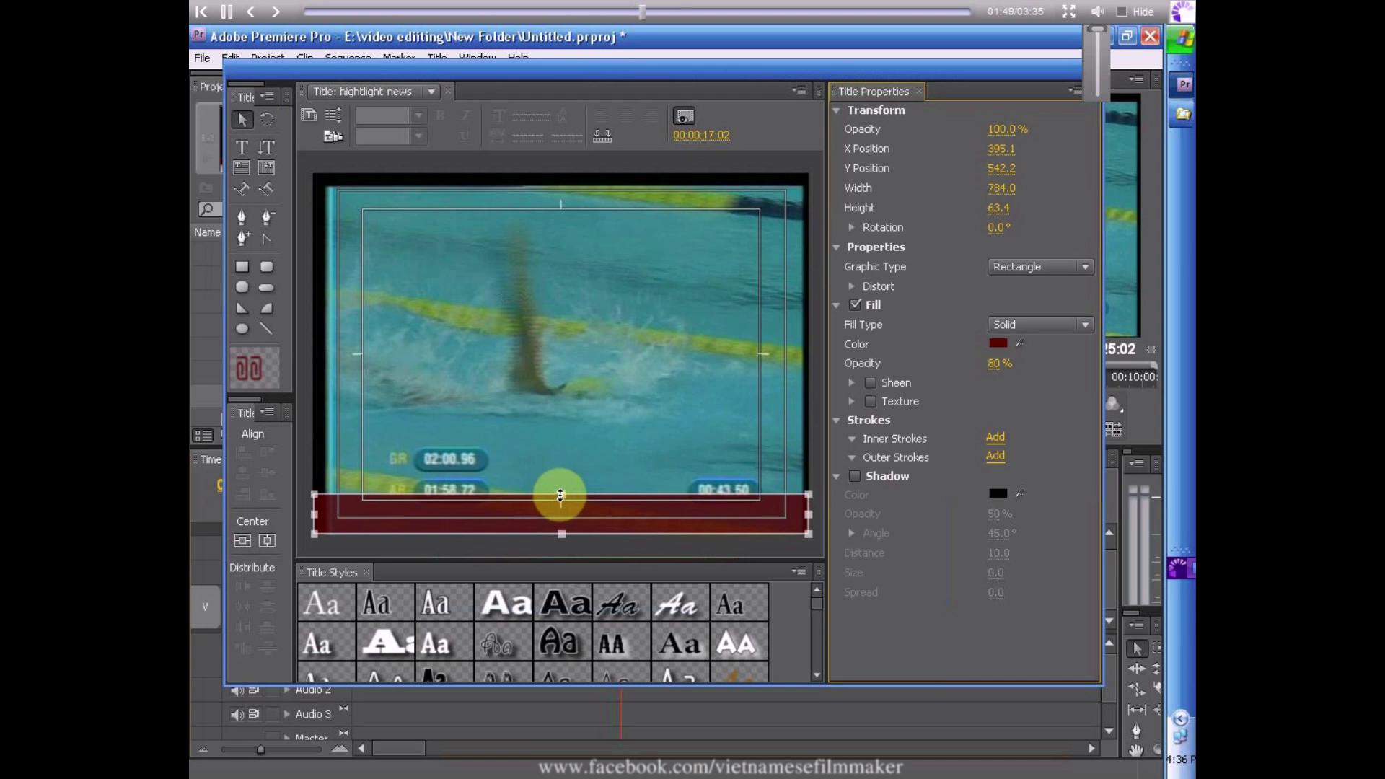
Step: Raise the bar's top edge to make it 75.9 tall and close the title designer
left_click_drag(560, 495, 559, 488)
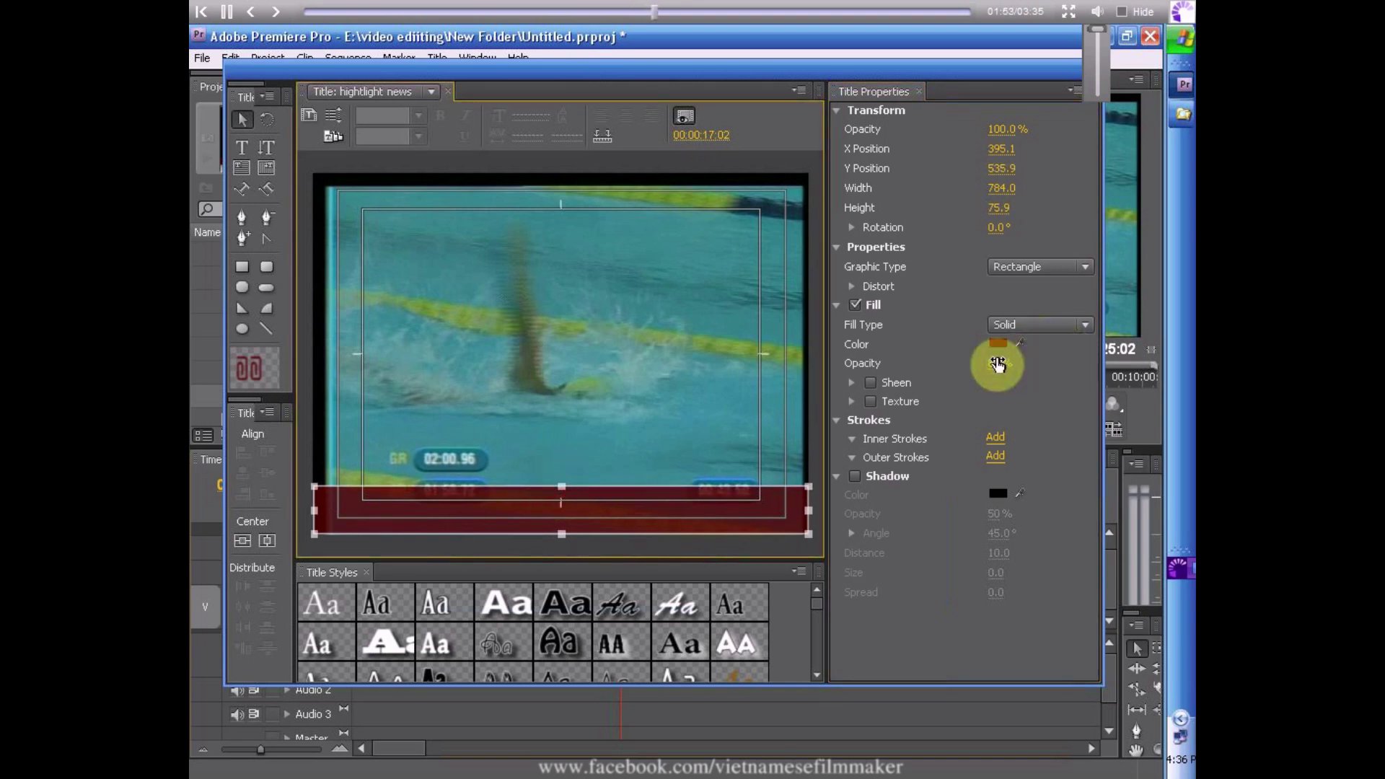
left_click_drag(997, 363, 983, 374)
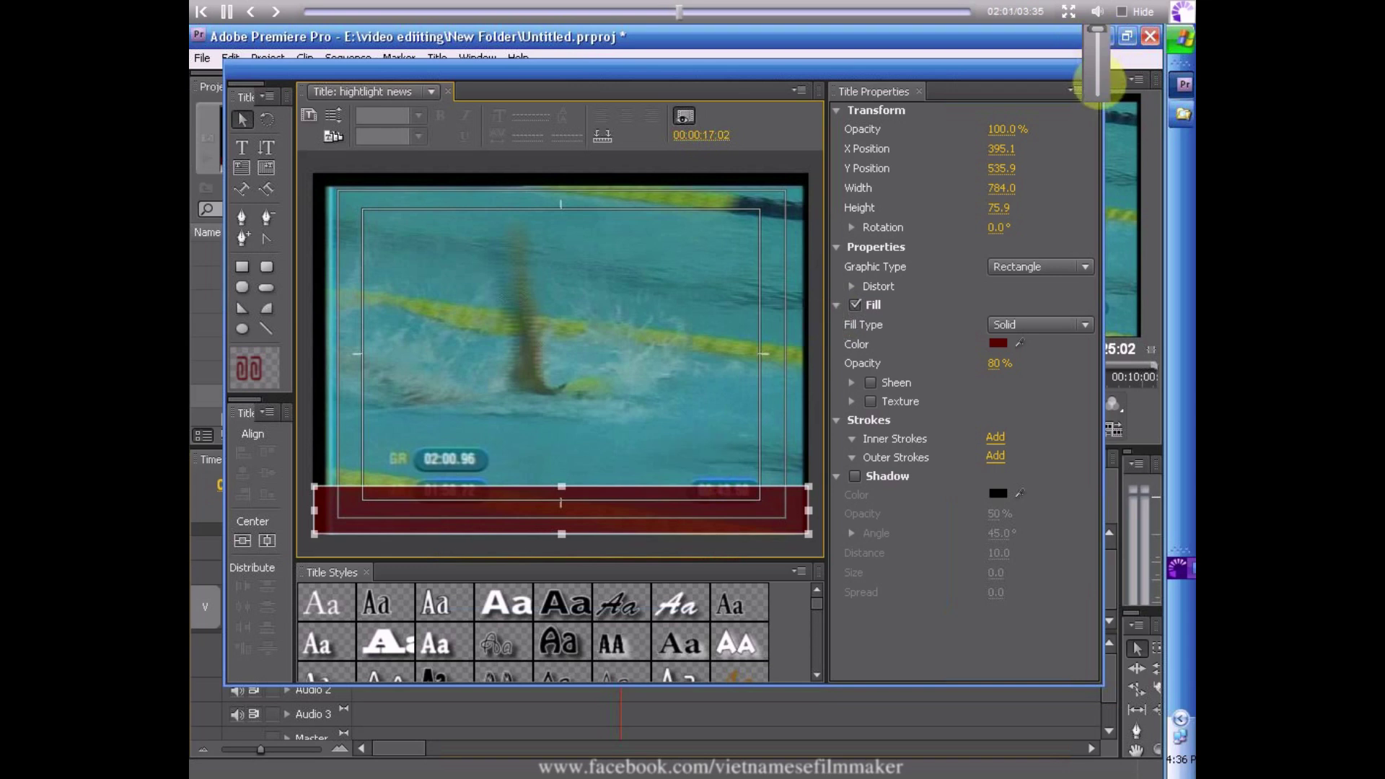
left_click(1098, 72)
left_click_drag(424, 361, 425, 393)
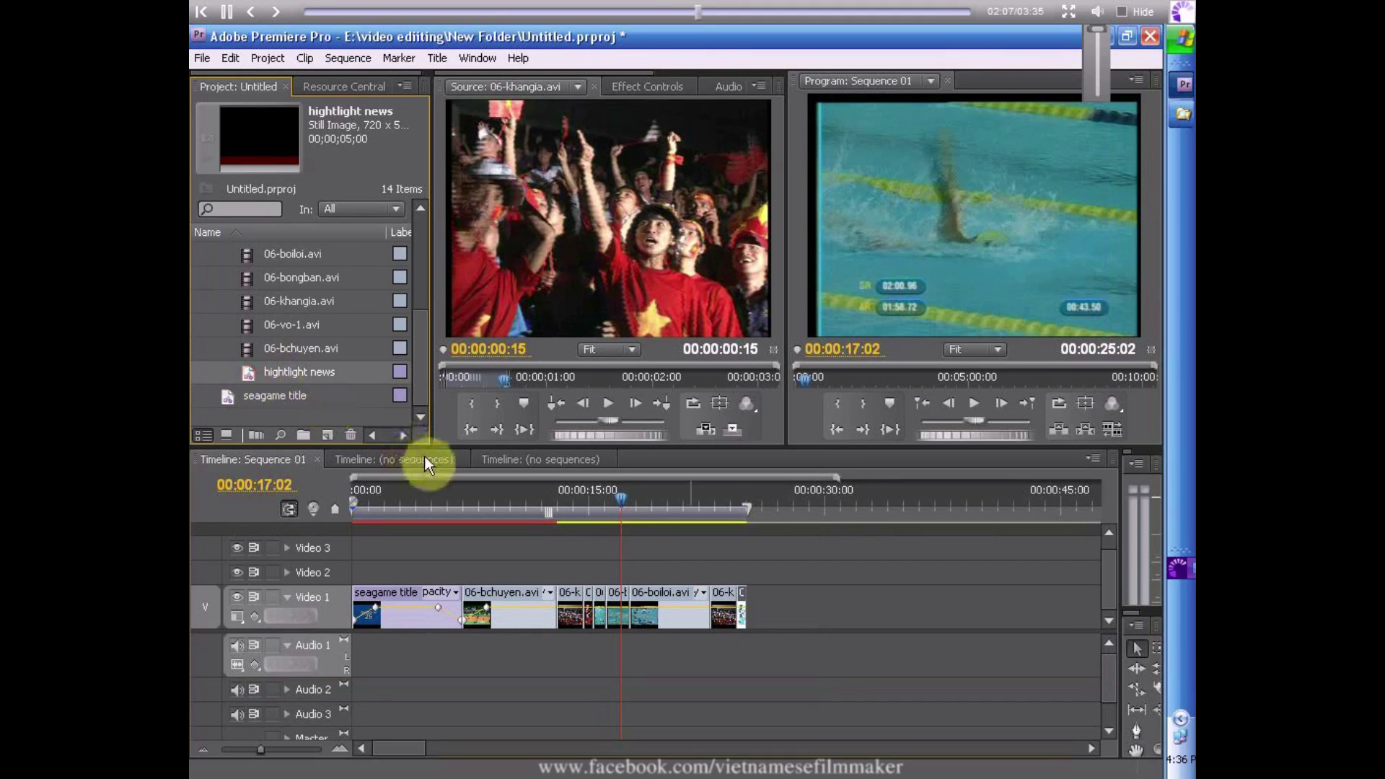
Step: Place the 'hightlight news' title on Video 2 and stretch it to the sequence end
left_click_drag(464, 505, 469, 569)
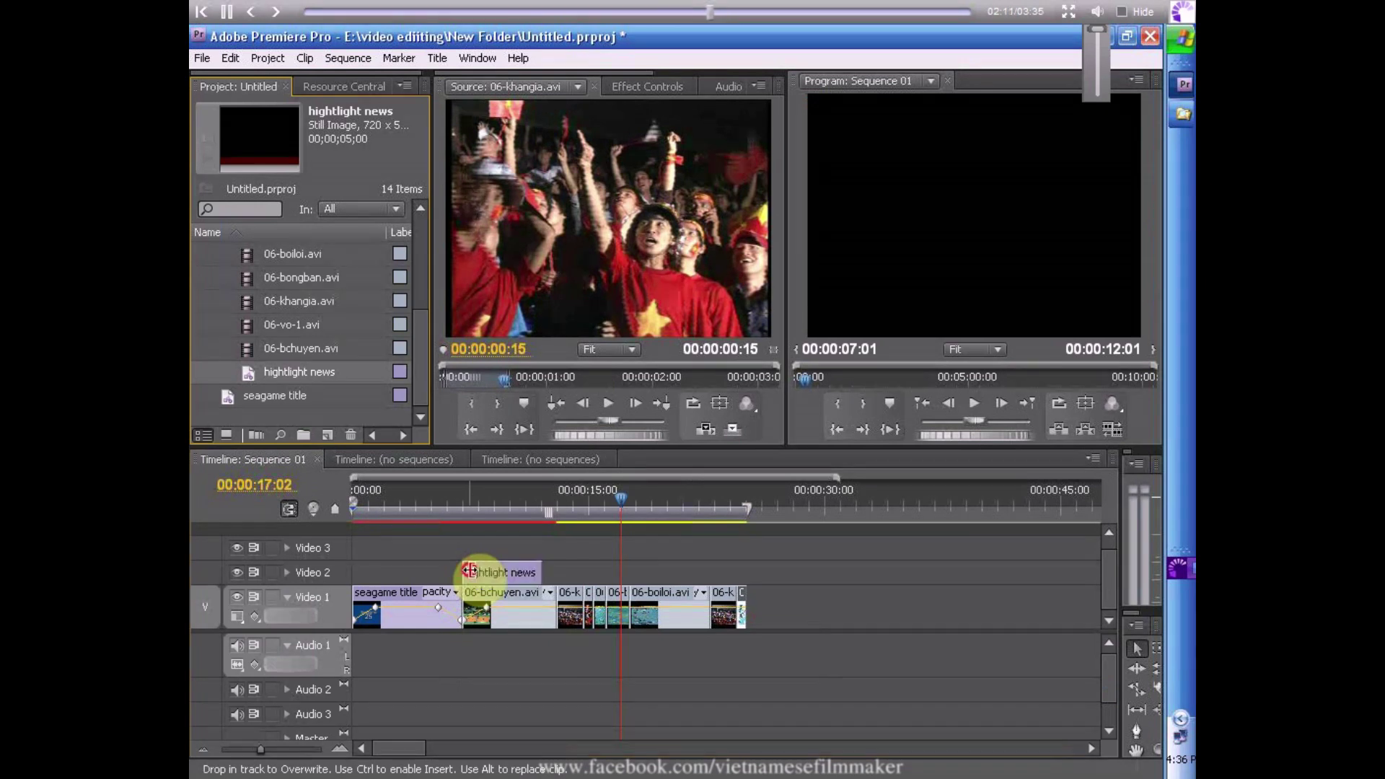
left_click_drag(469, 568, 469, 570)
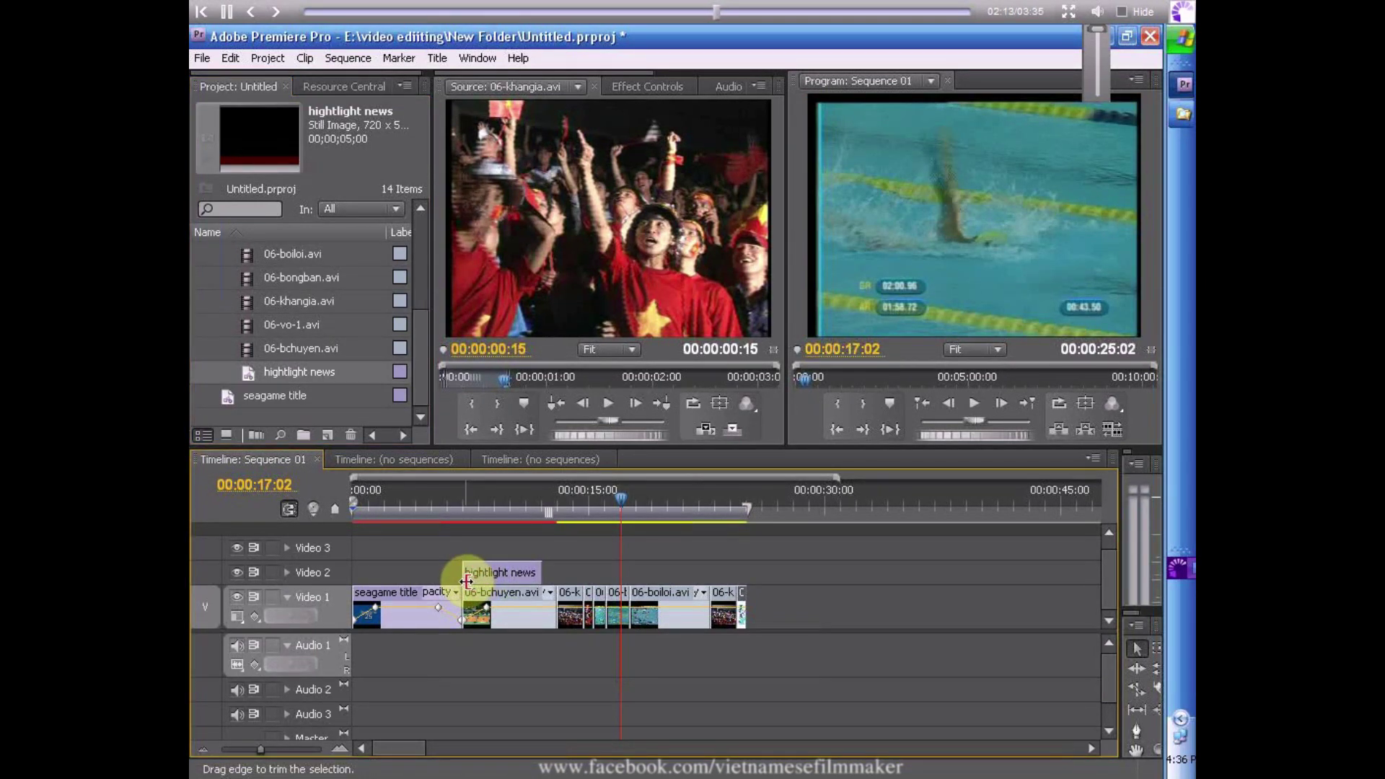
left_click_drag(467, 581, 723, 581)
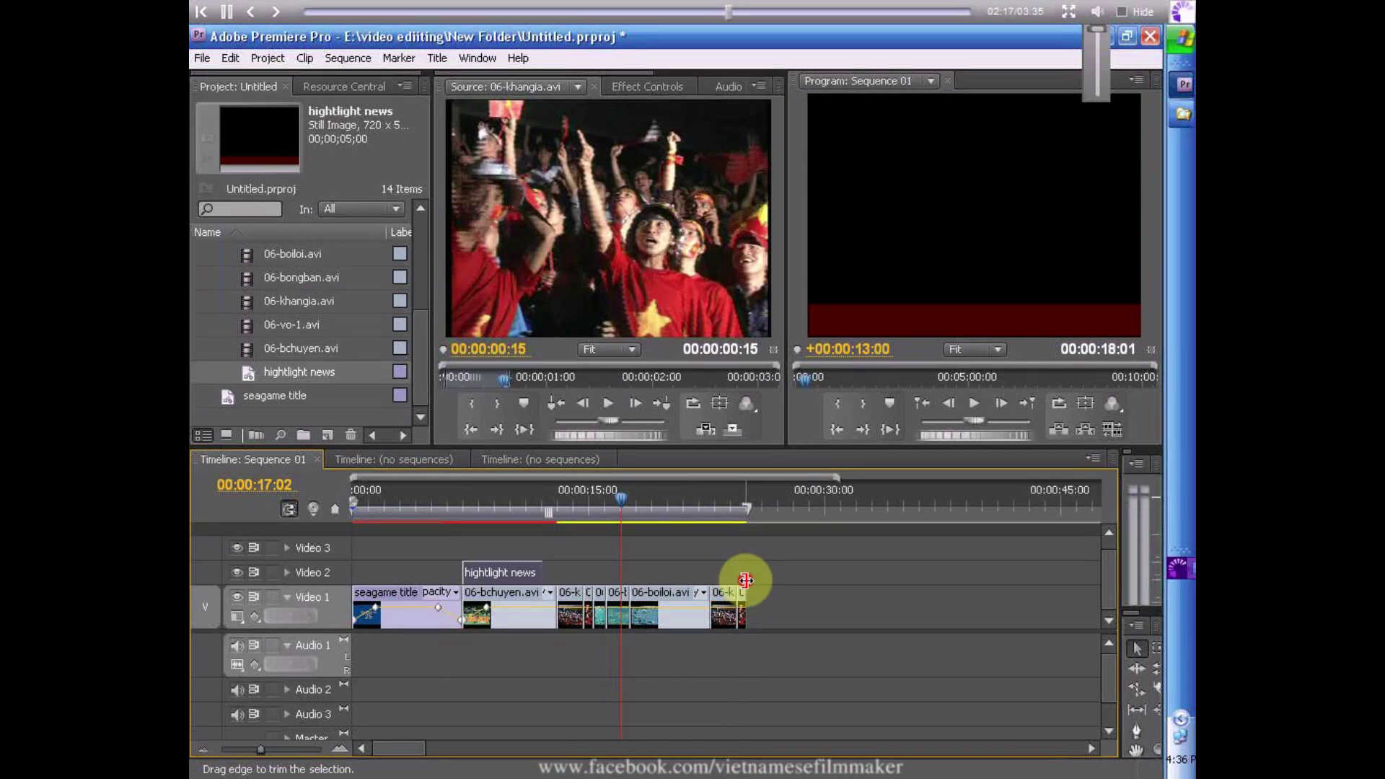
left_click_drag(722, 582, 746, 582)
Step: Move the playhead back to 00:00:15:13 and save the project
left_click_drag(614, 496, 595, 492)
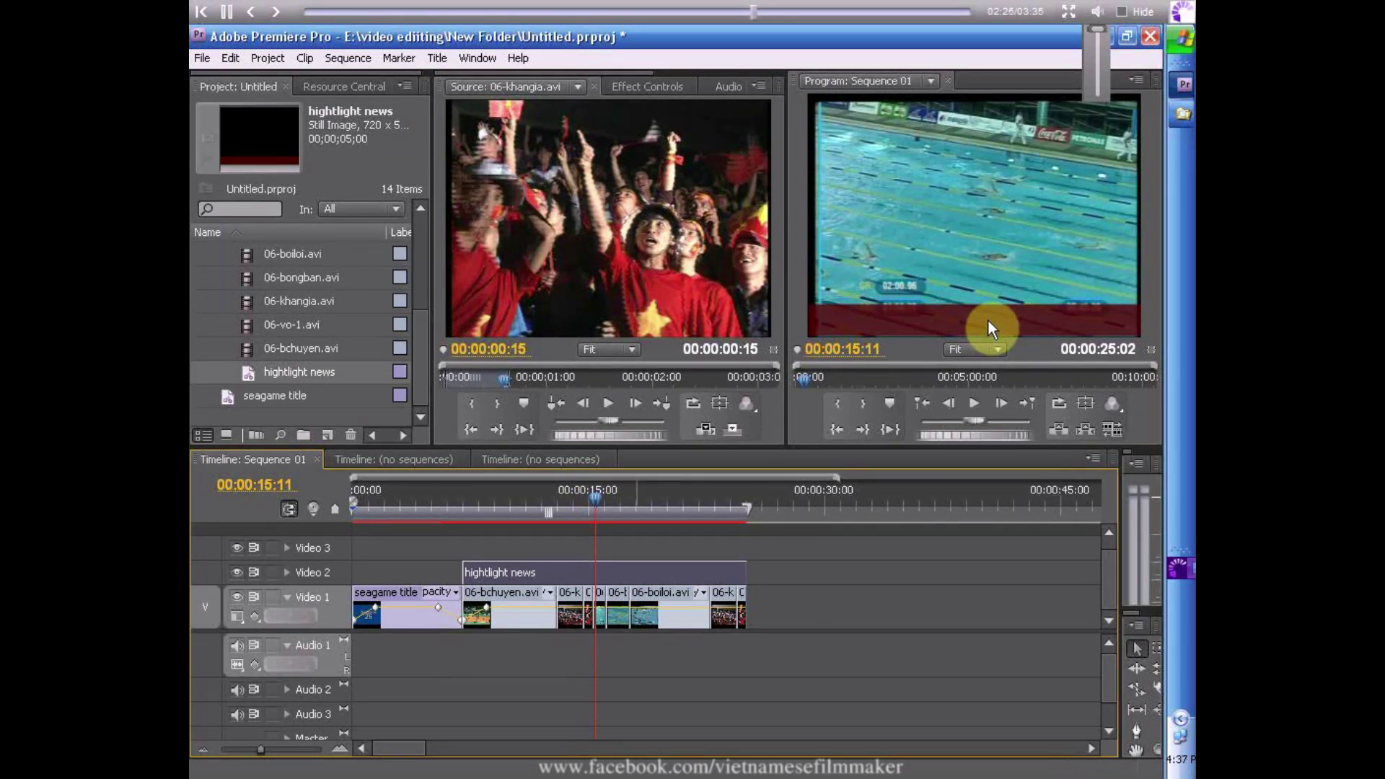
key("ctrl+s")
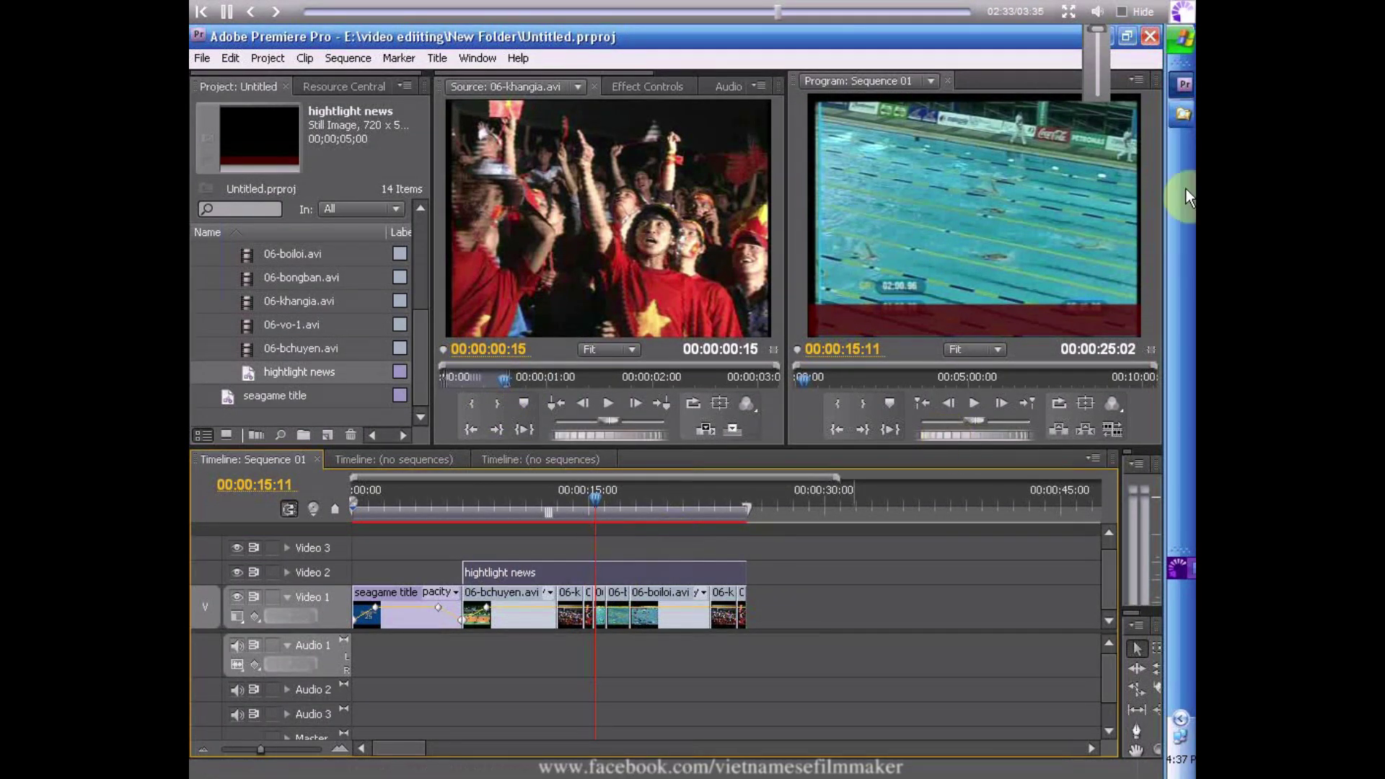
left_click(1192, 48)
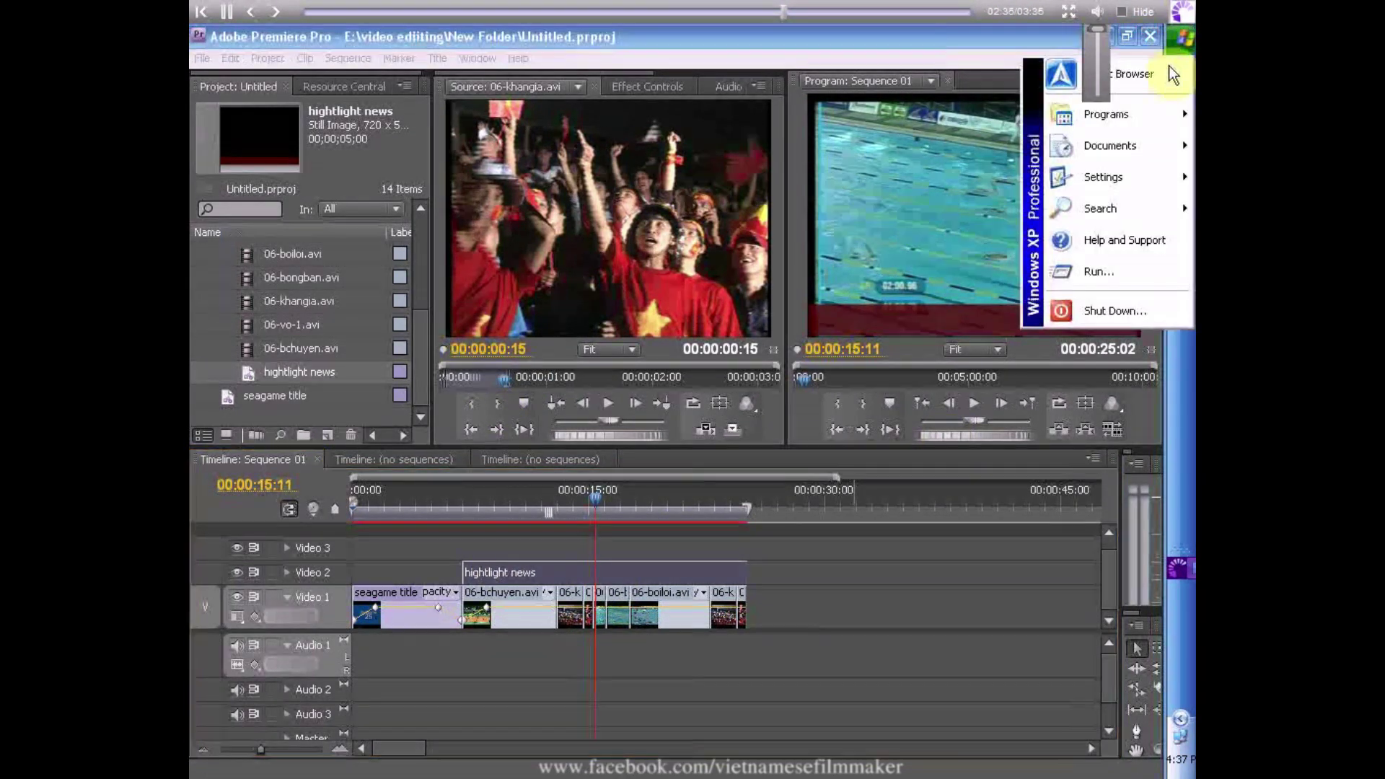
Step: Launch Mozilla Firefox from the Start menu's Programs list
mouse_move(1114, 144)
left_click(1115, 116)
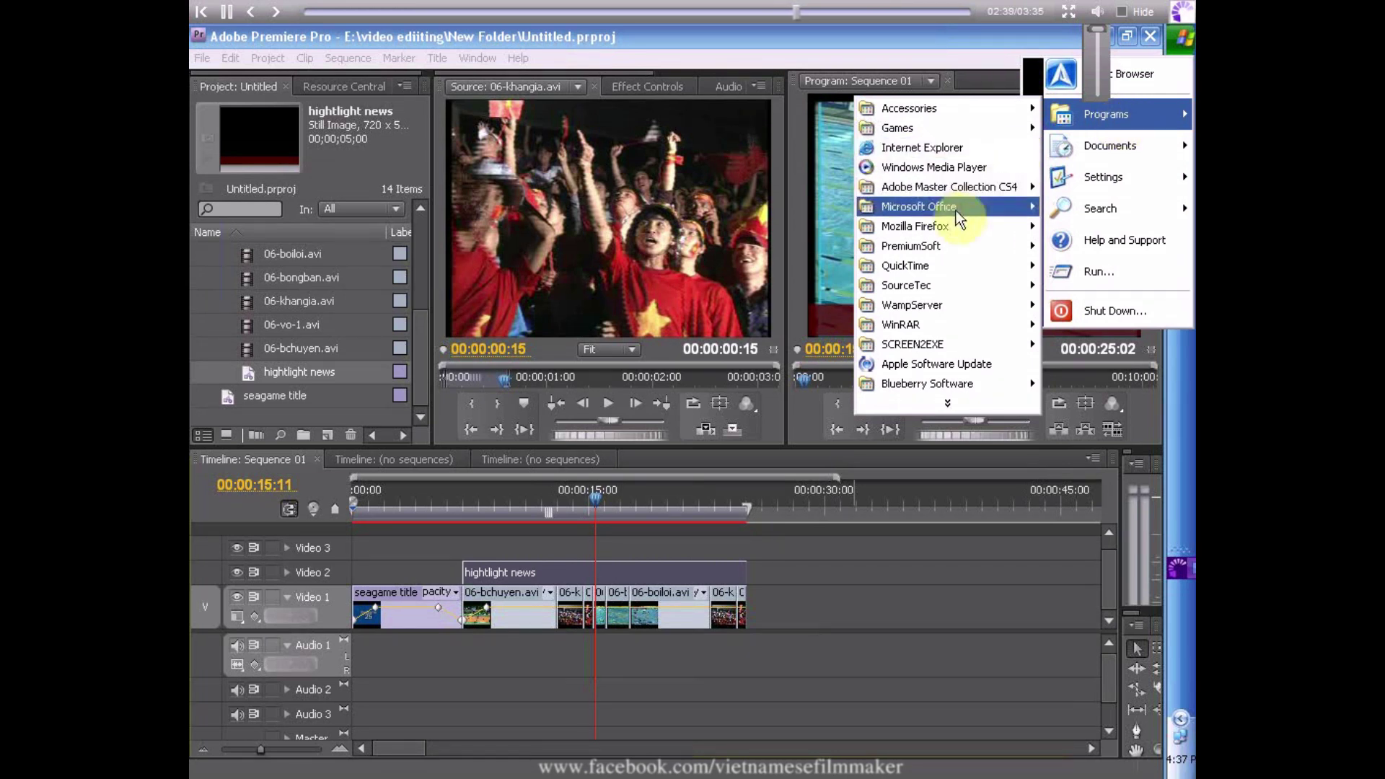
mouse_move(951, 211)
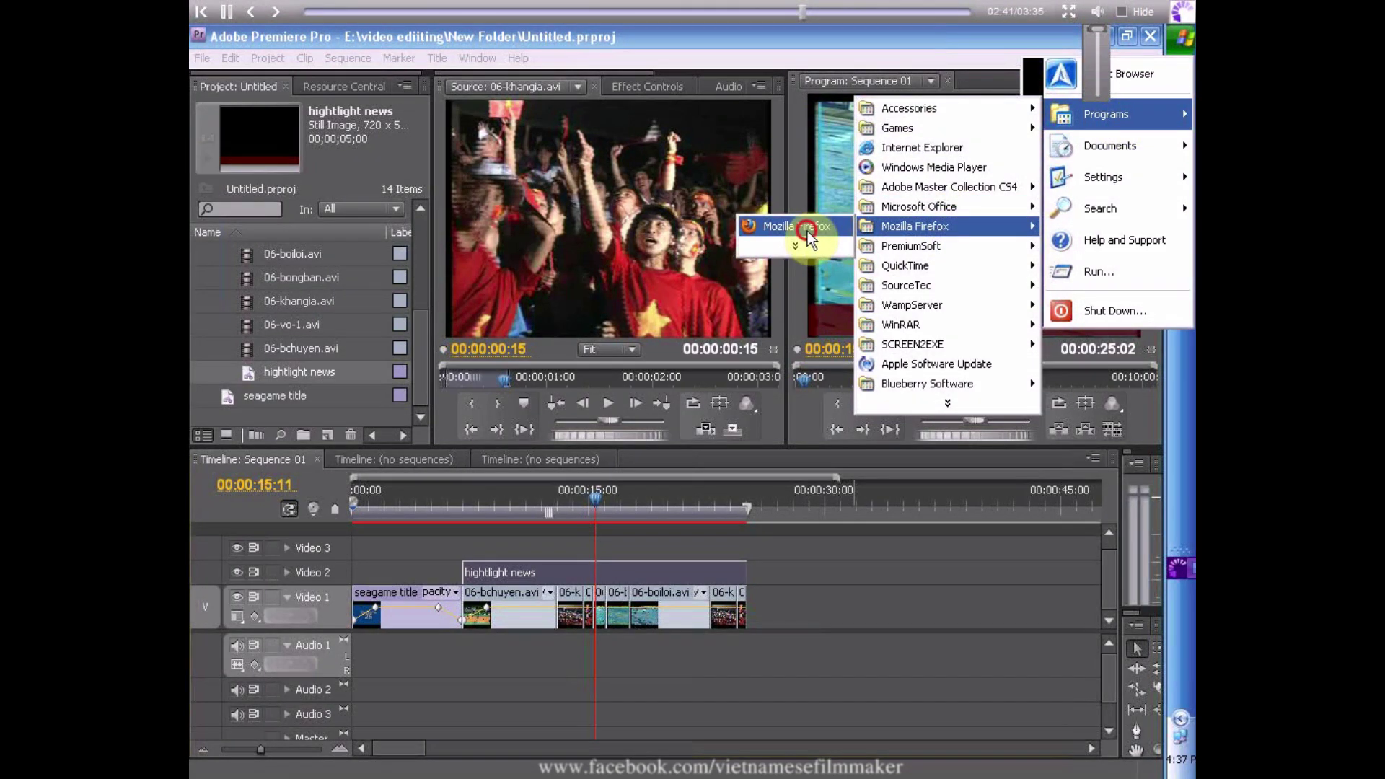
left_click(807, 231)
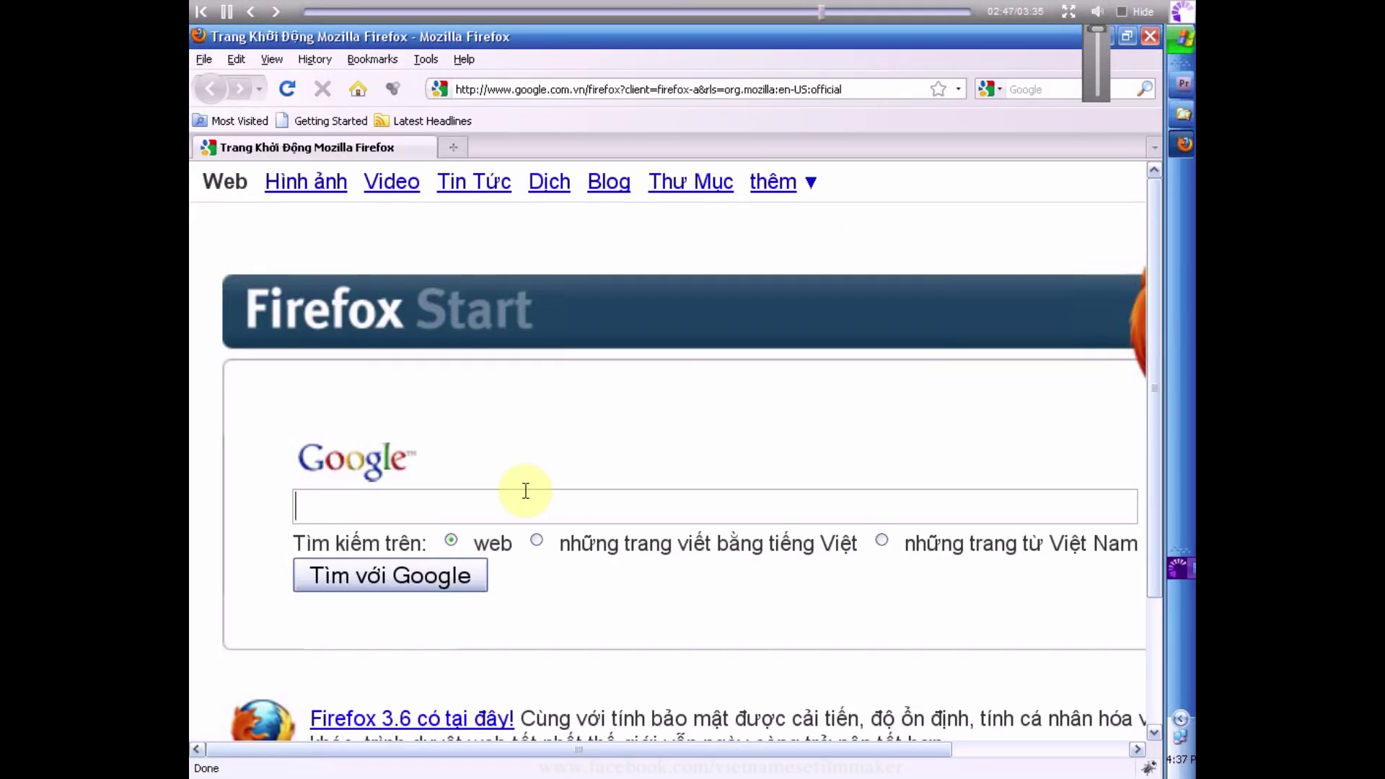
Step: Search Google for 'seagame' using the search suggestion
scroll(502, 512, "down", 4)
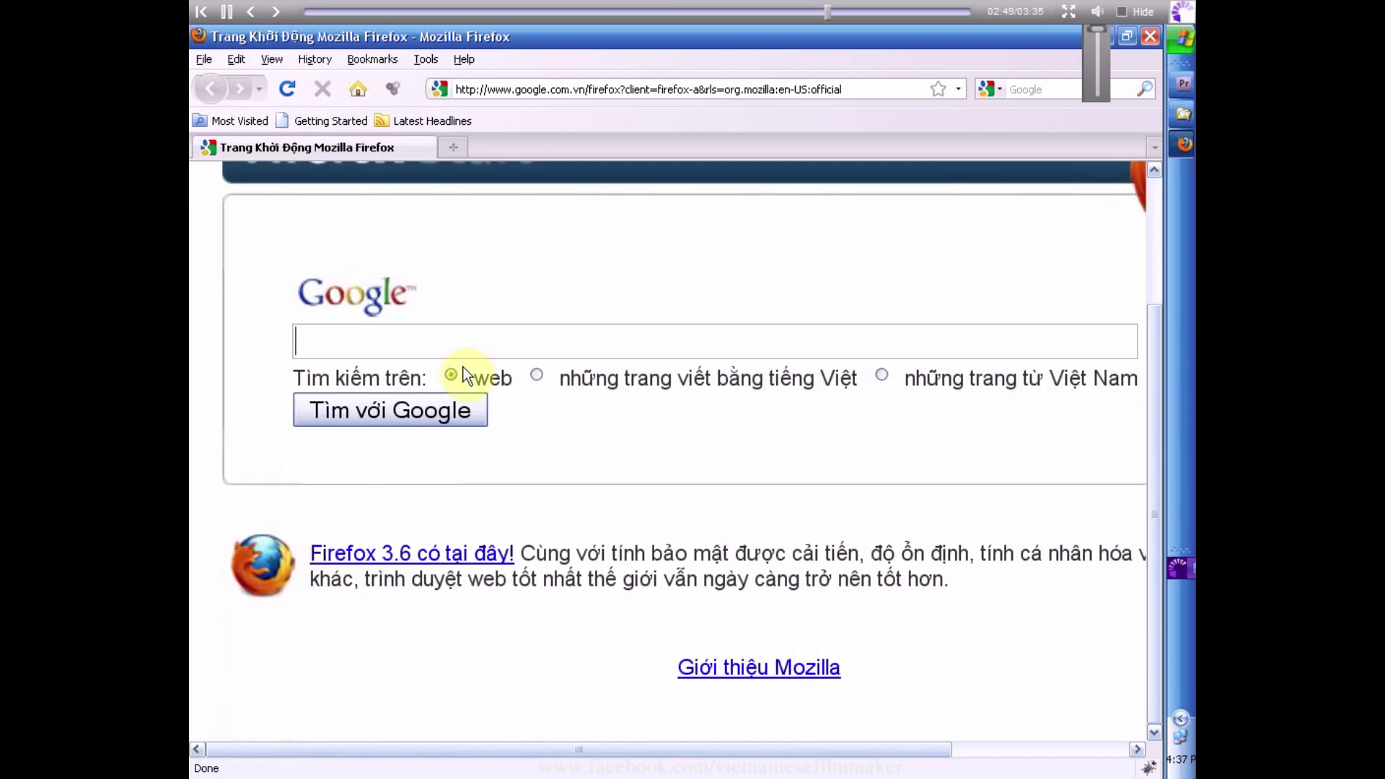
type("sea")
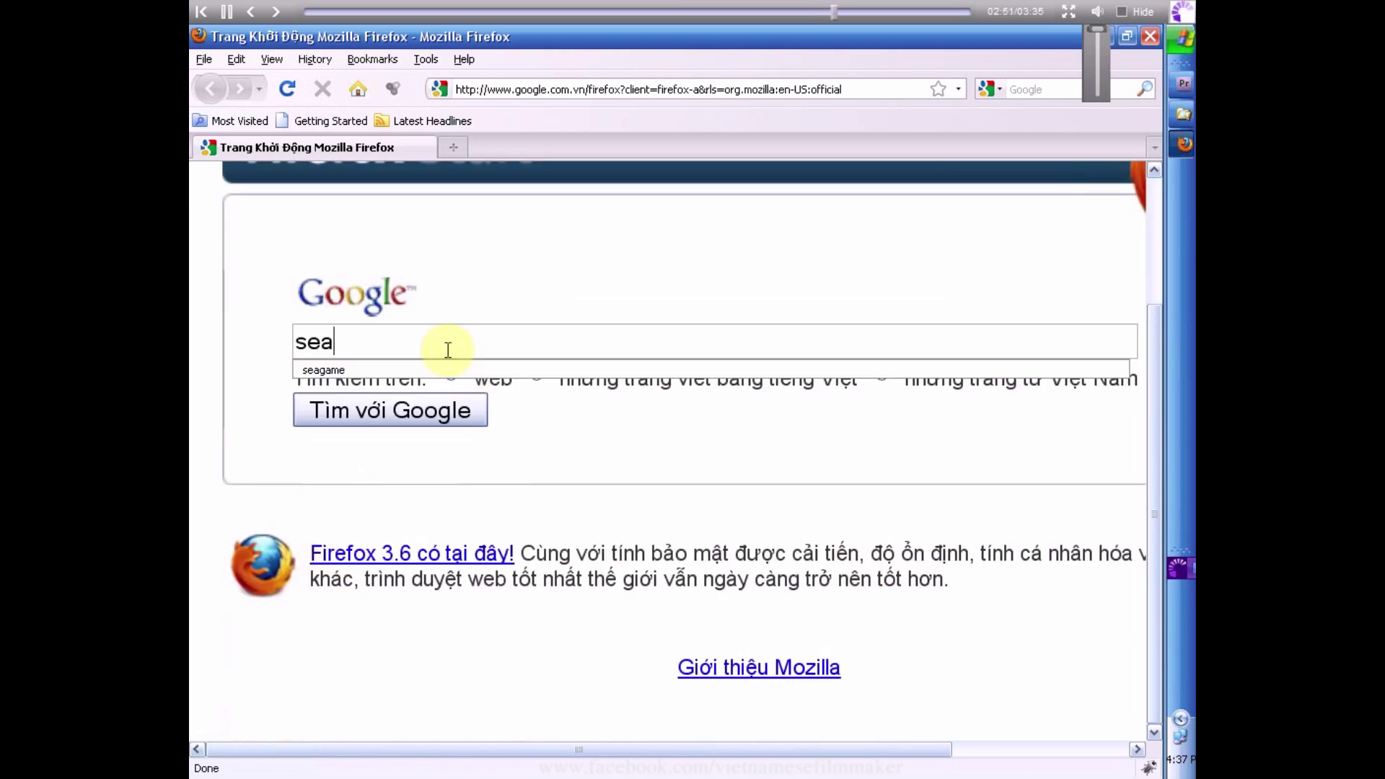
key("Down")
key("Return")
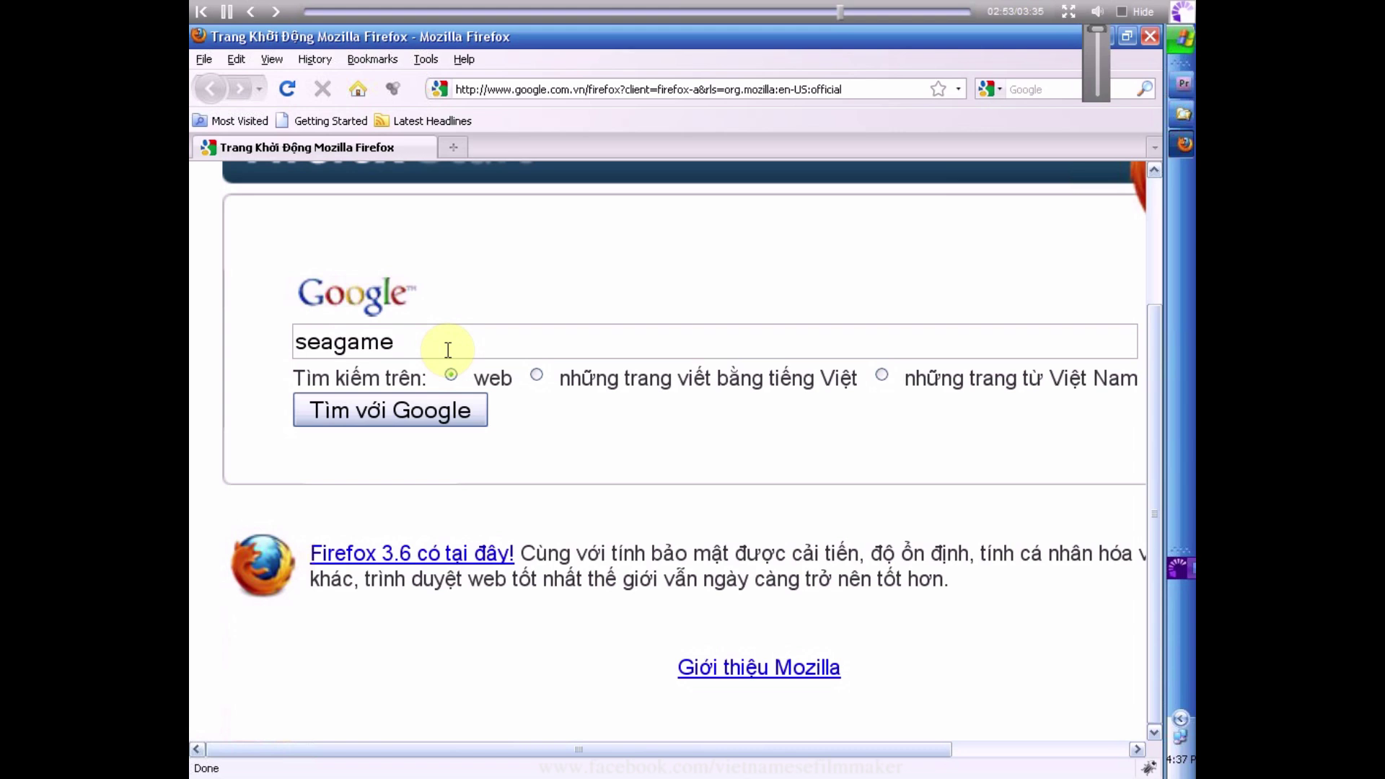
key("Return")
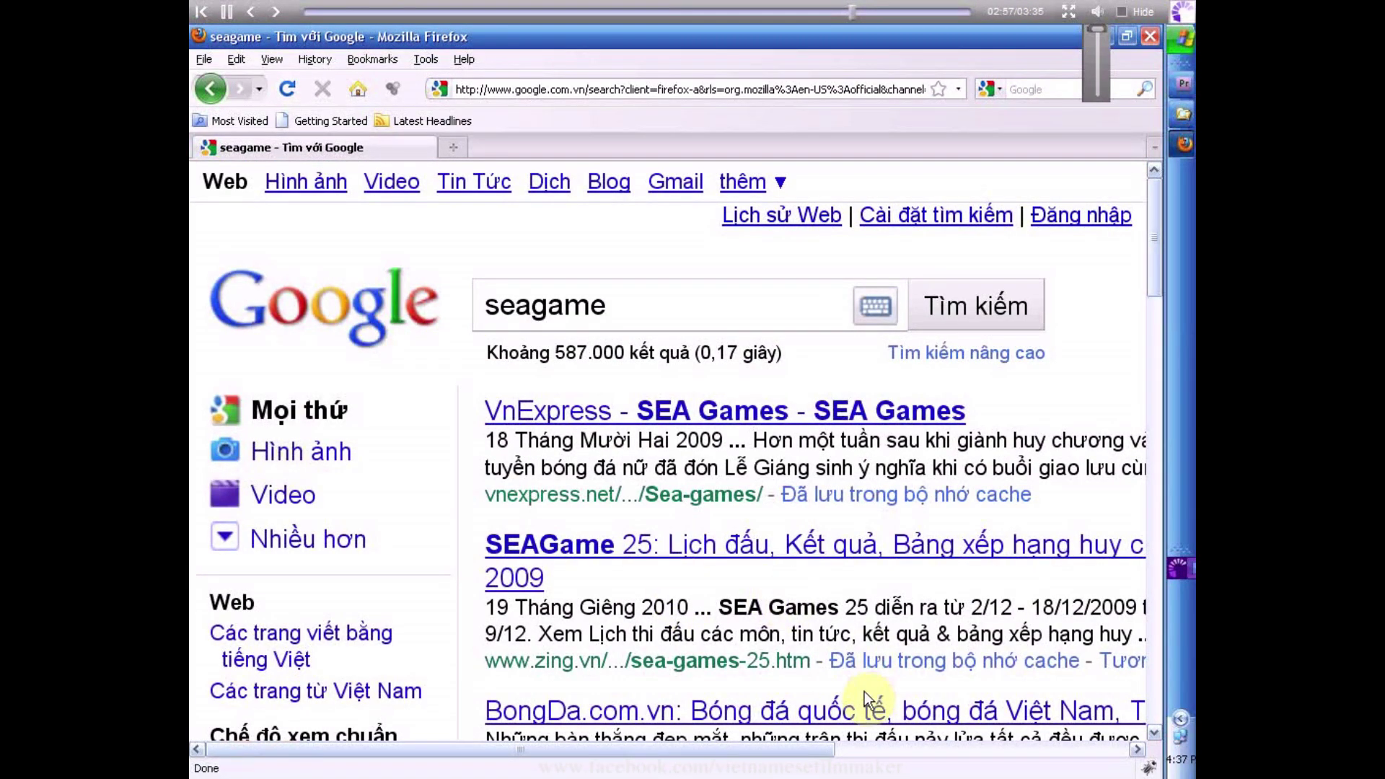
Step: Copy the SEA Games snippet from the second result and minimize Firefox
mouse_move(719, 607)
left_mouse_down()
mouse_move(1124, 632)
mouse_move(999, 634)
mouse_move(1093, 634)
left_mouse_up()
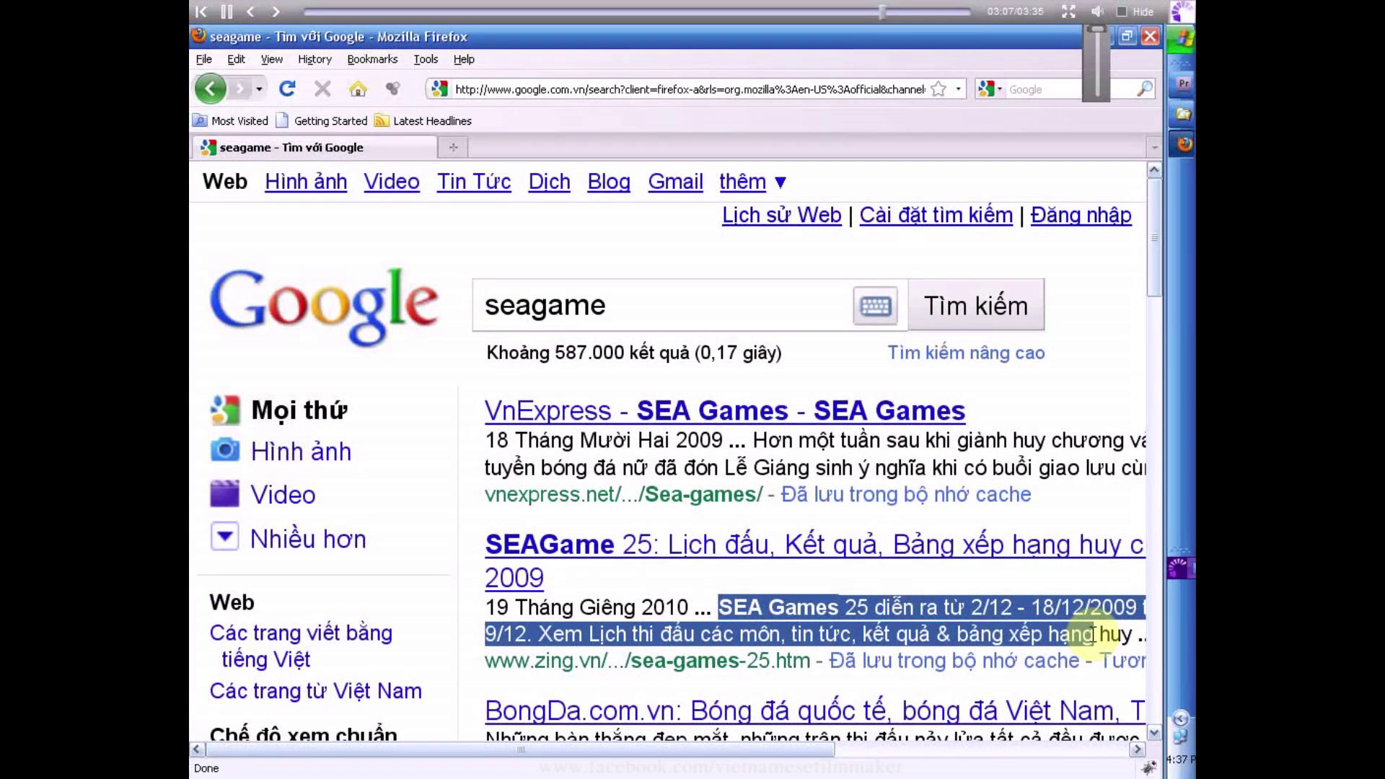
right_click(894, 618)
left_click(913, 623)
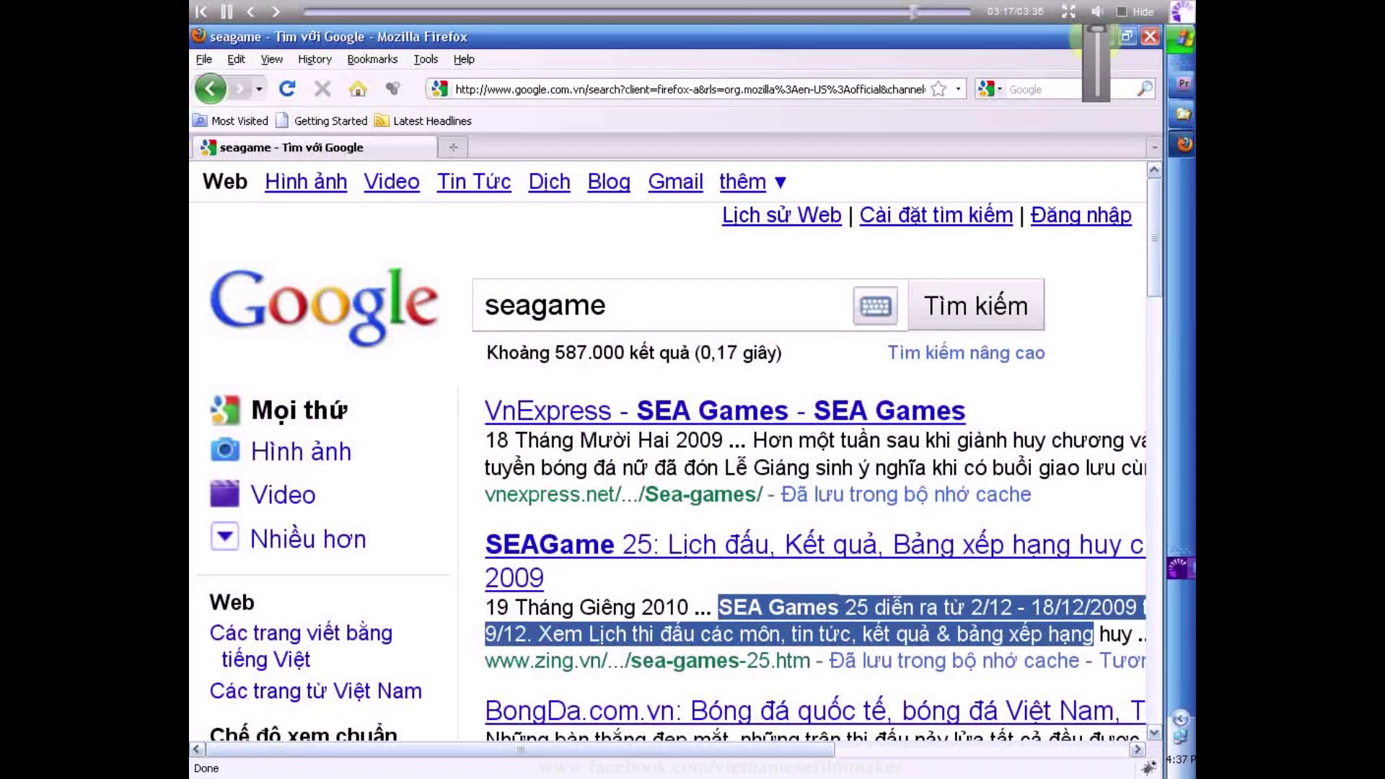
left_click(1104, 37)
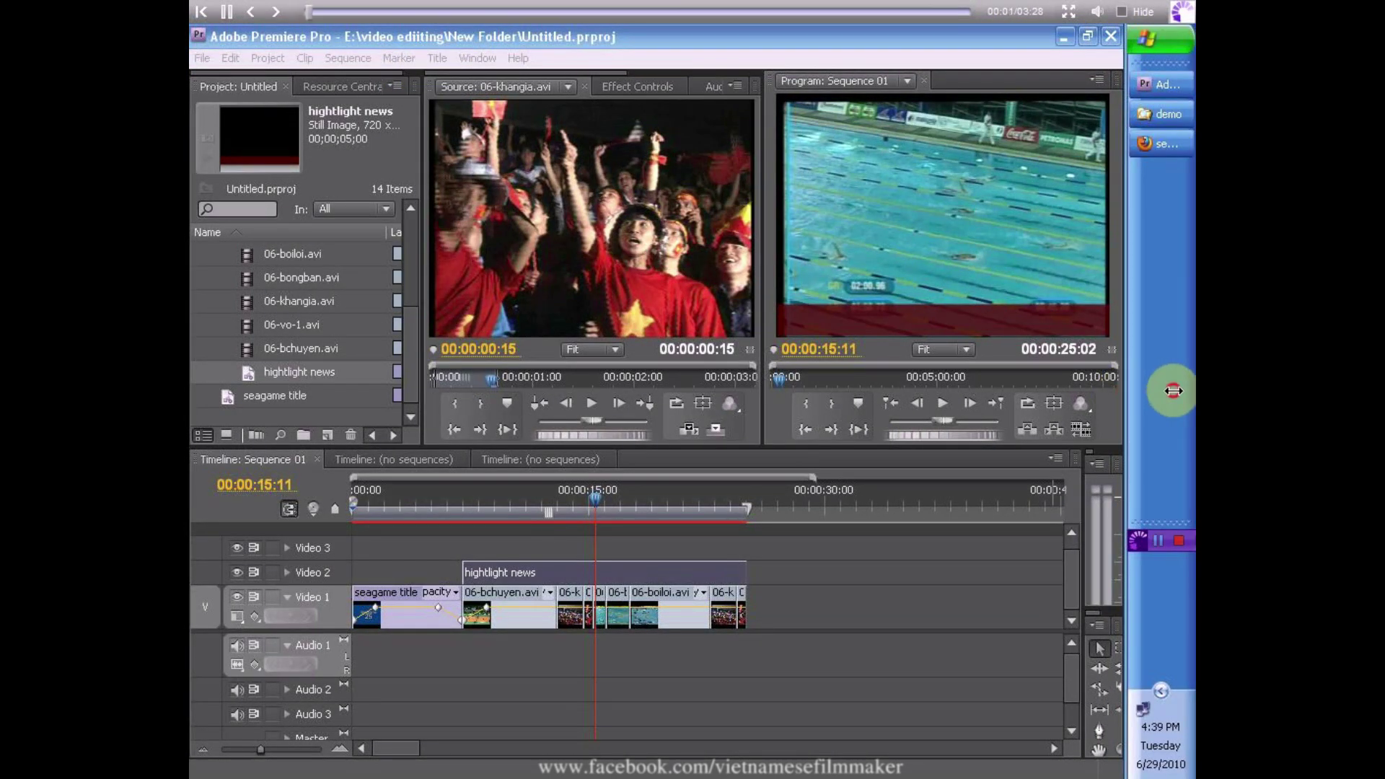
Step: Create a new 720×576 default crawl title named 'scroll text'
left_click_drag(1164, 391, 1170, 390)
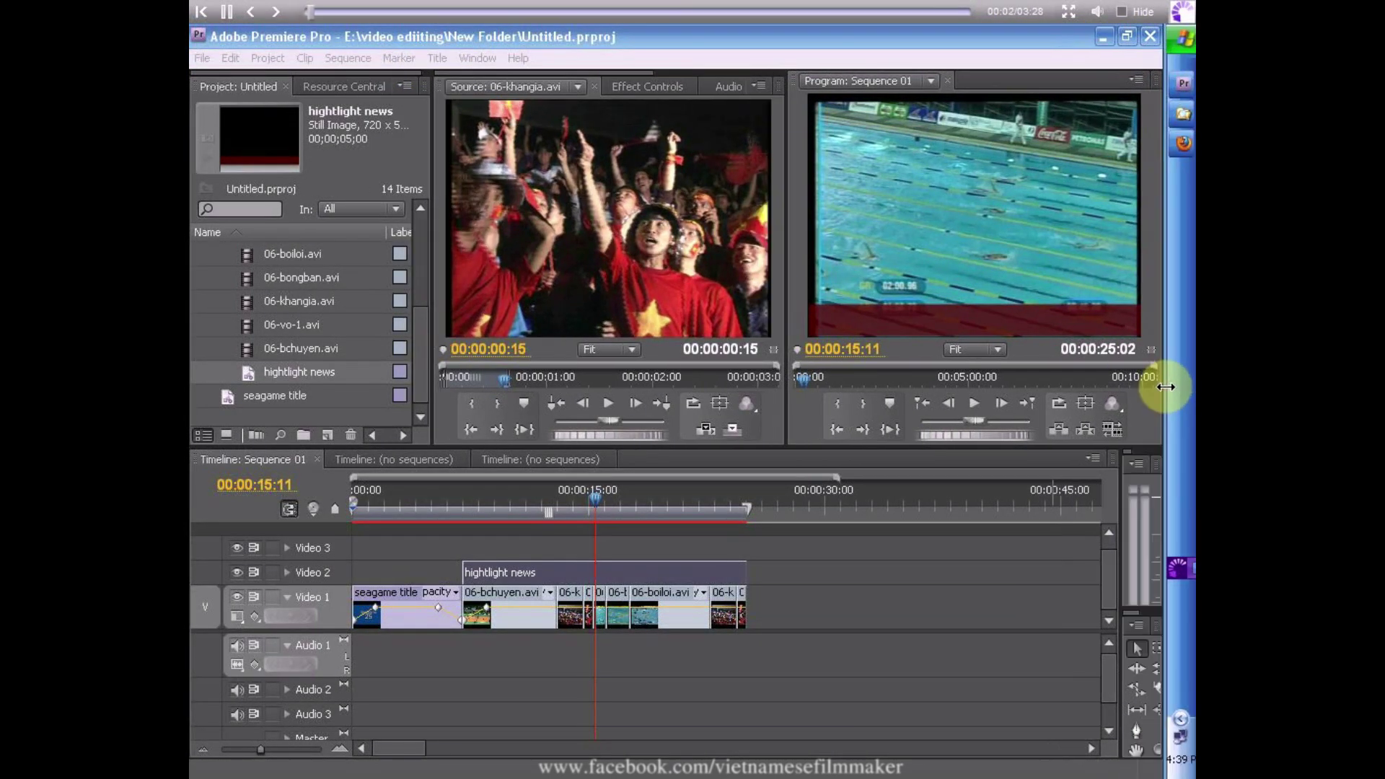
left_click(442, 61)
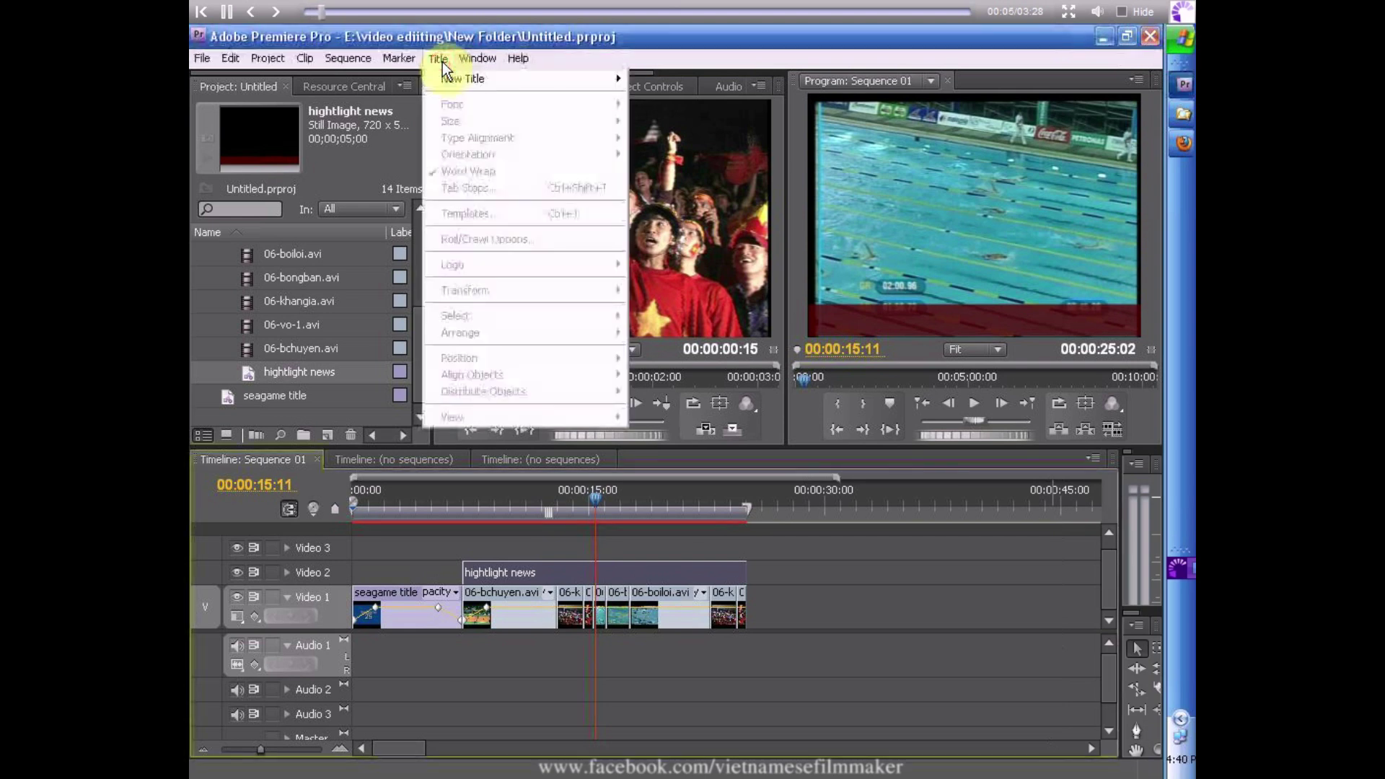
mouse_move(443, 73)
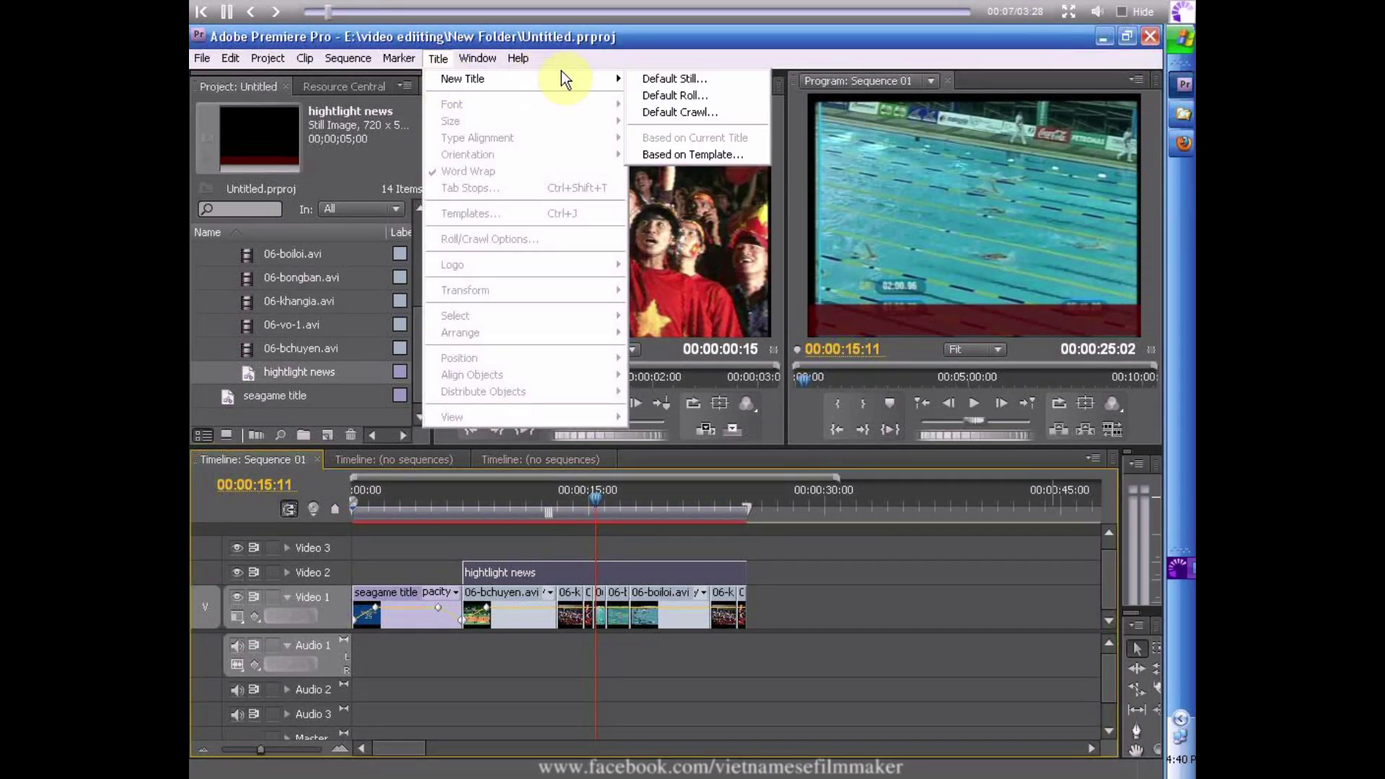
left_click(683, 110)
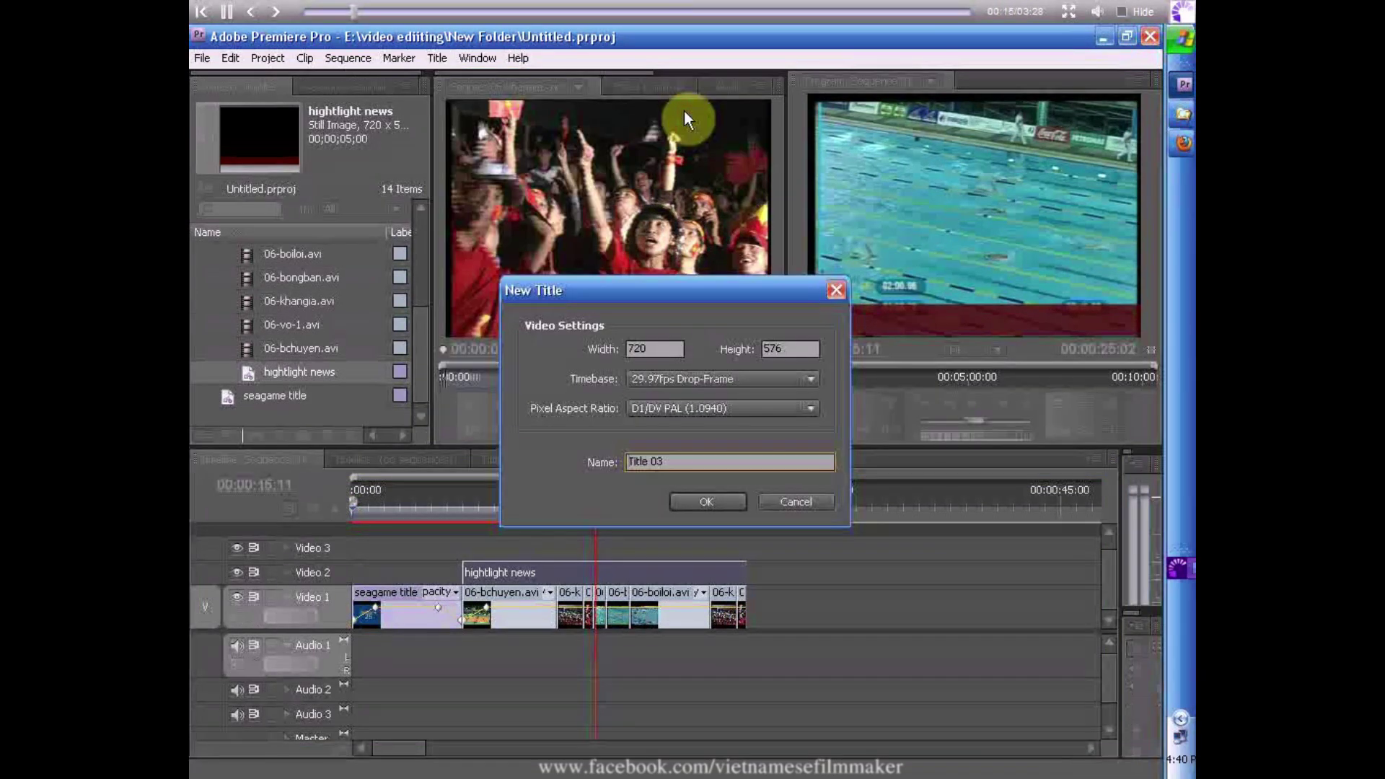
left_click_drag(689, 462, 616, 466)
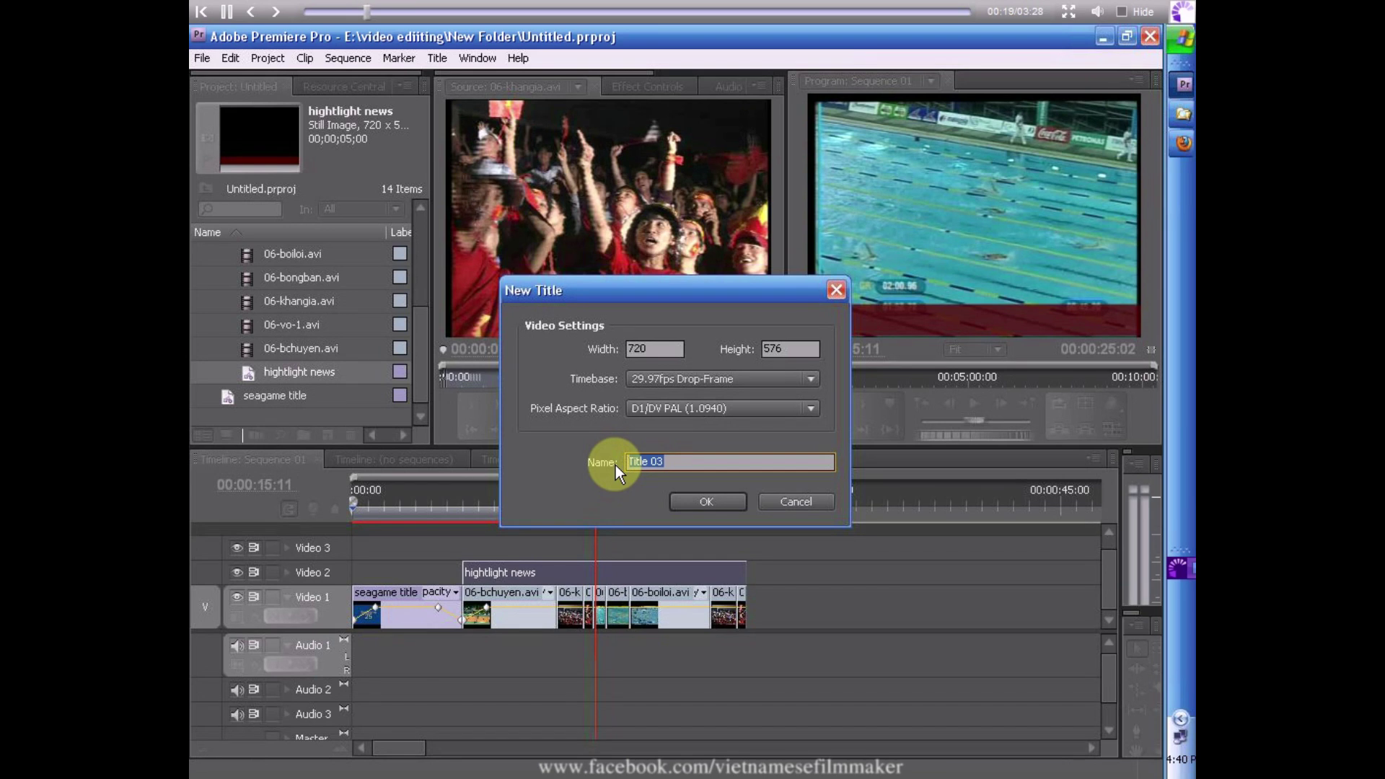
type("scr")
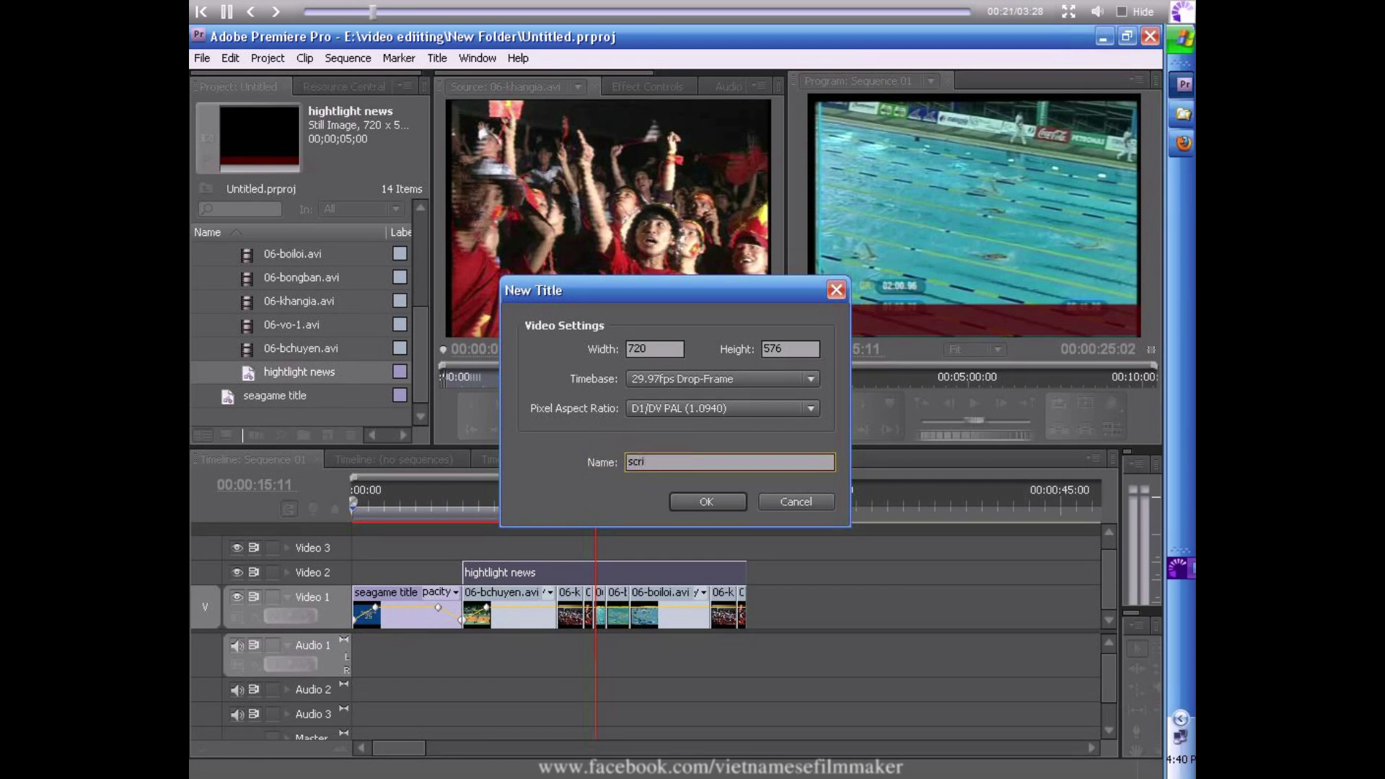
type("oll text")
key("Return")
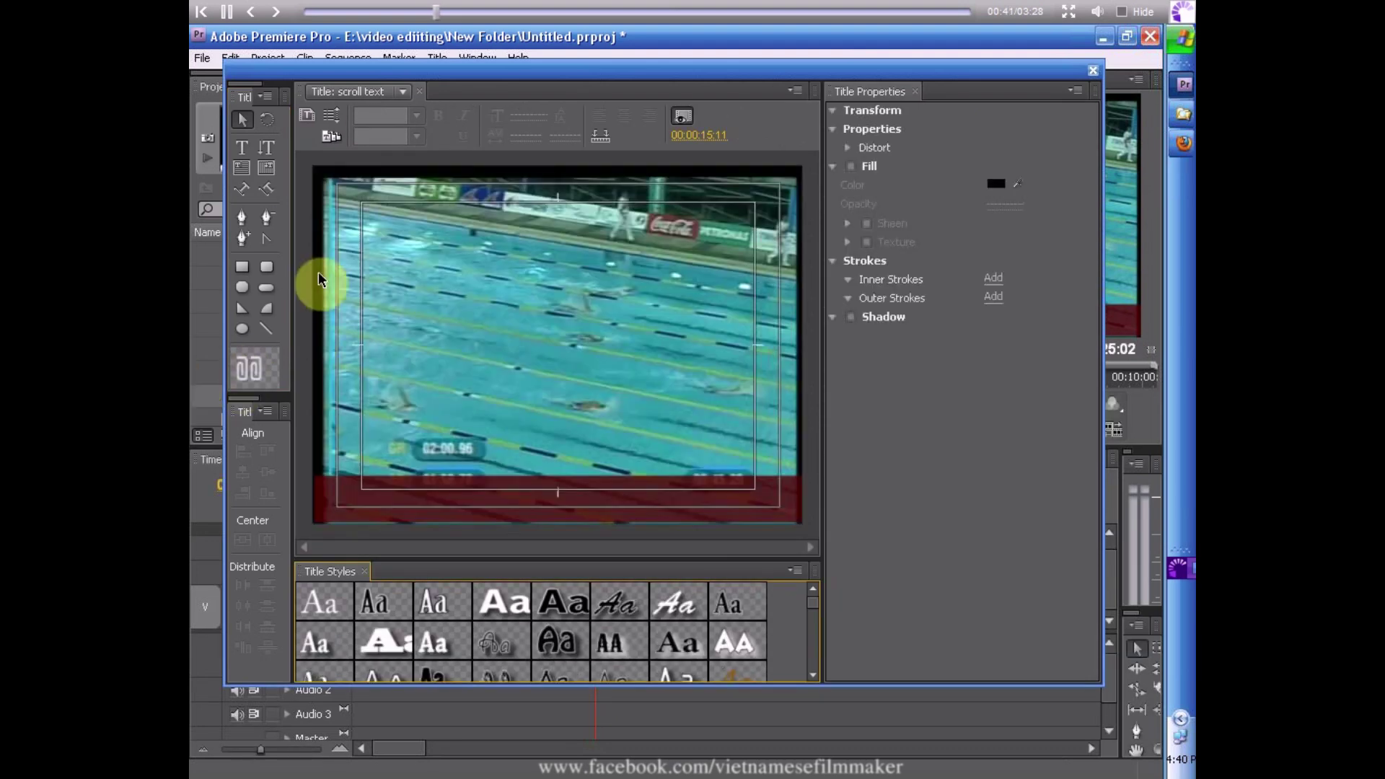
Step: Add a text box at the lower left of the frame and paste the copied SEA Games text
left_click(234, 147)
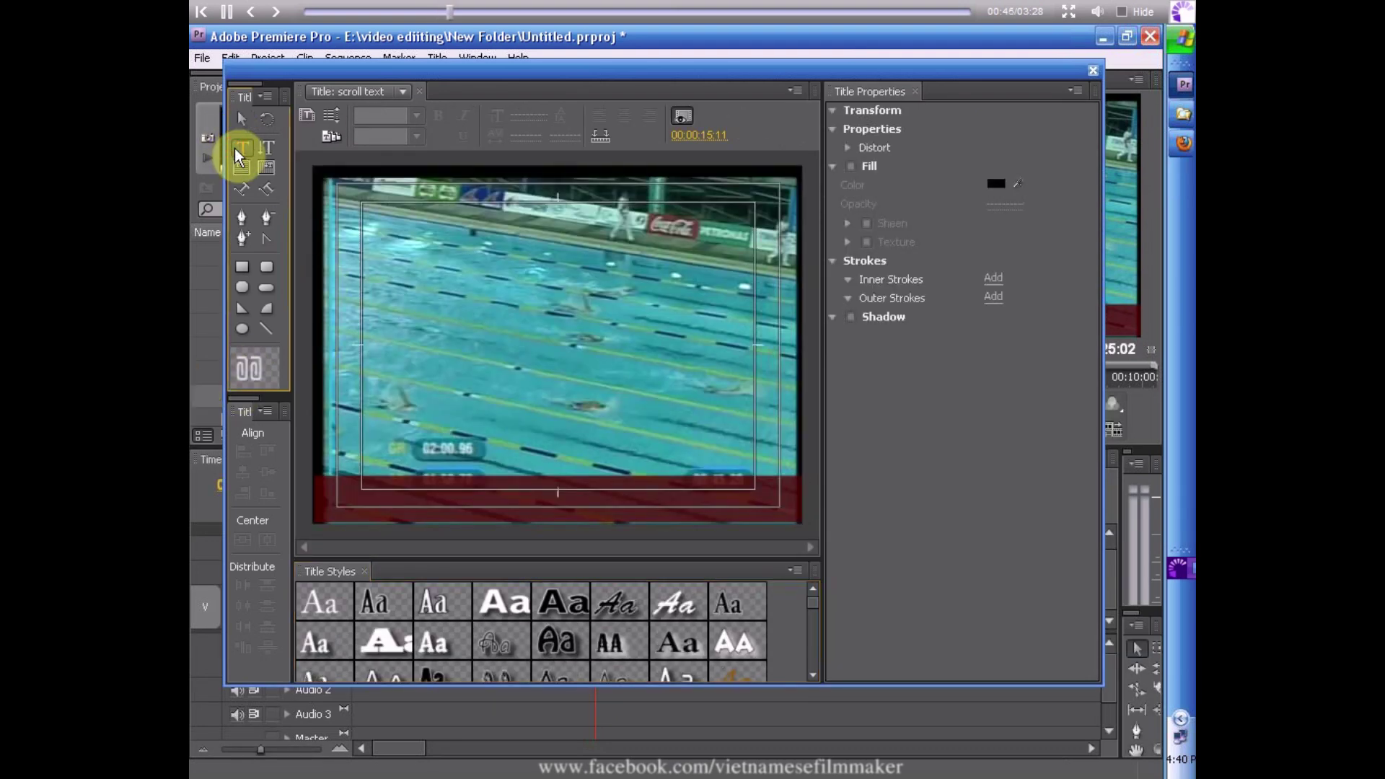
left_click(341, 500)
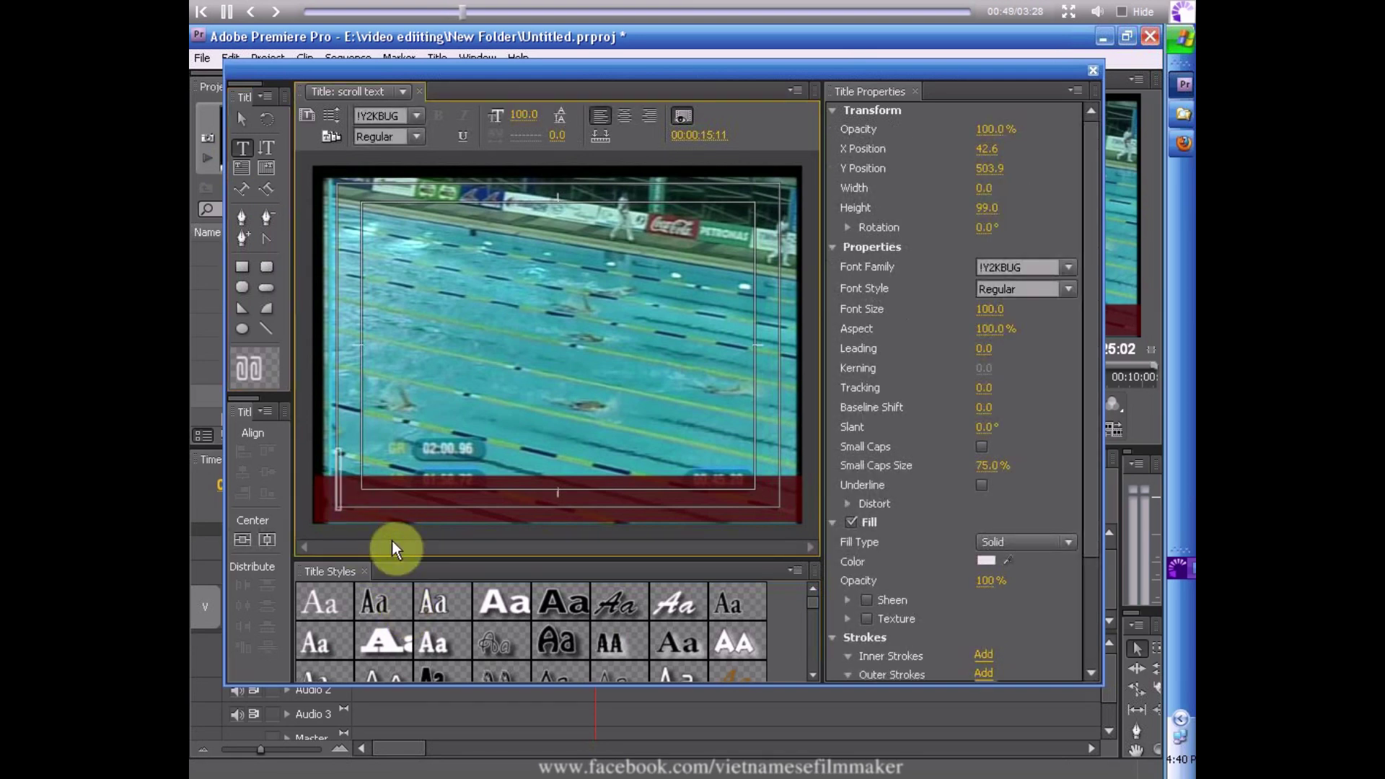
key("ctrl+v")
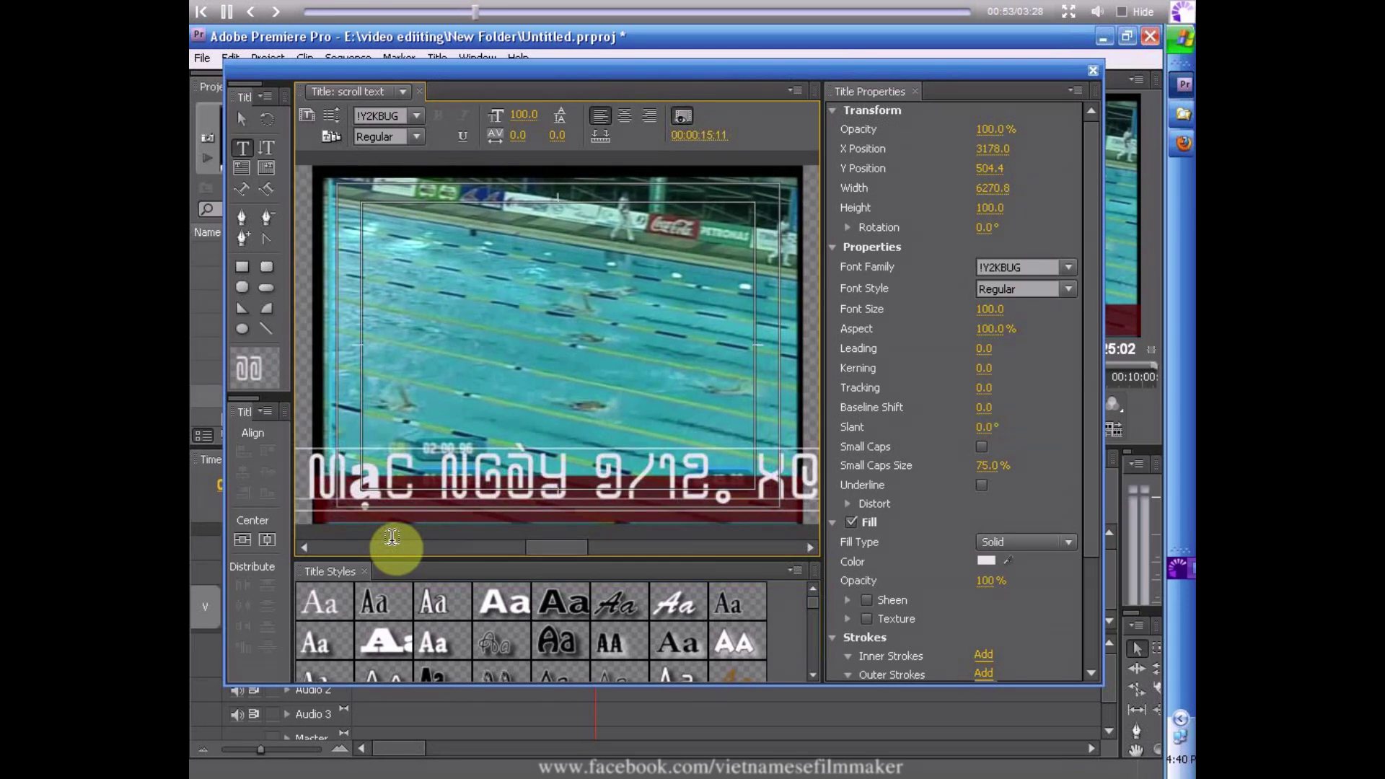
Step: Set the title text's font to Arial at size 30
left_click(391, 538)
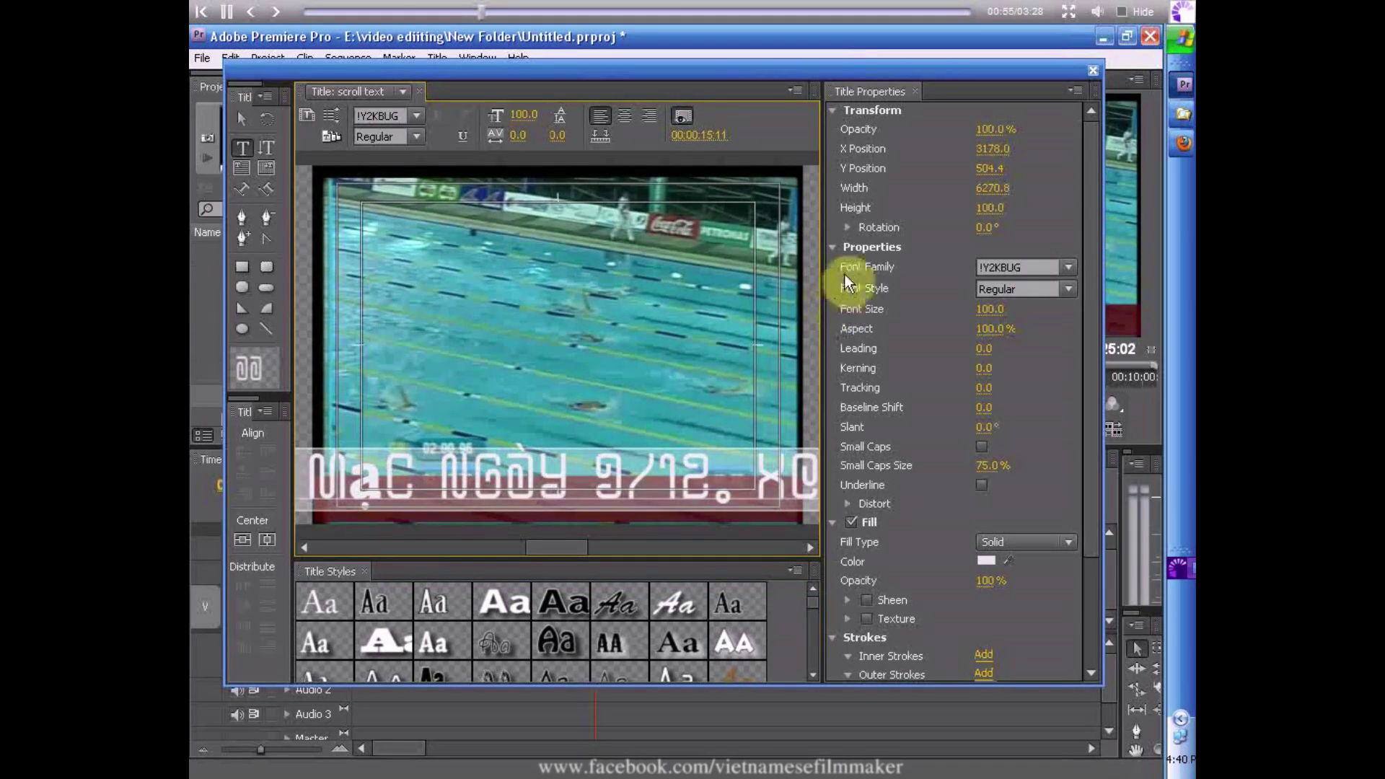
left_click(1006, 268)
type("Arial")
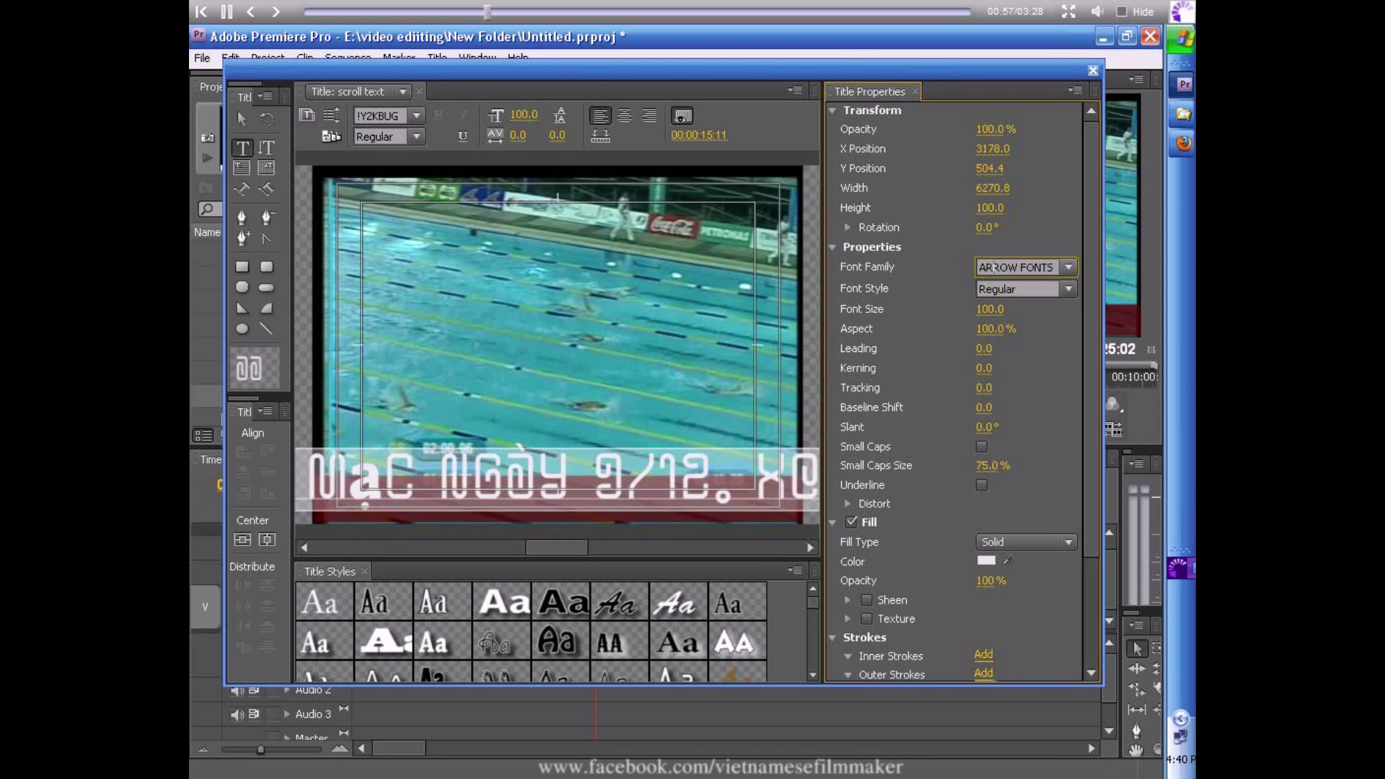
key("Return")
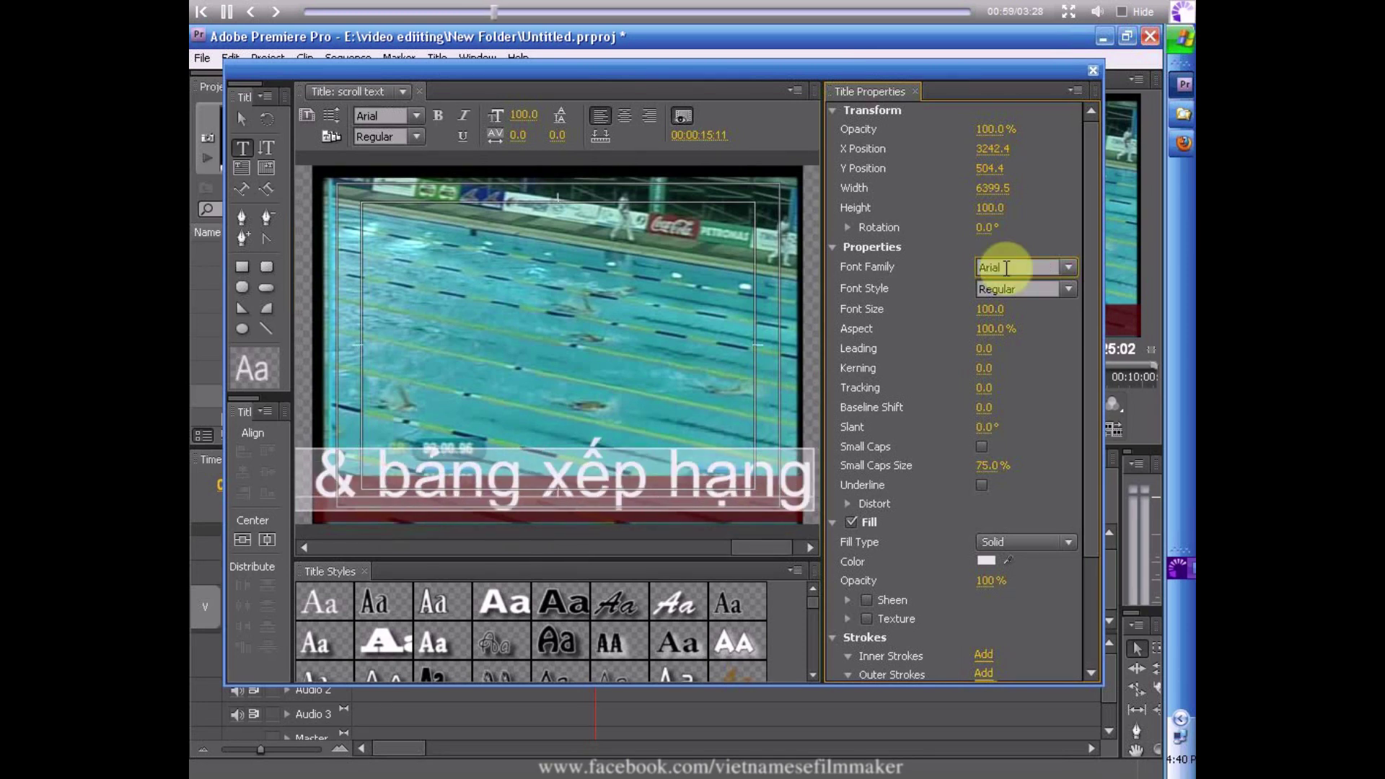
left_click(988, 309)
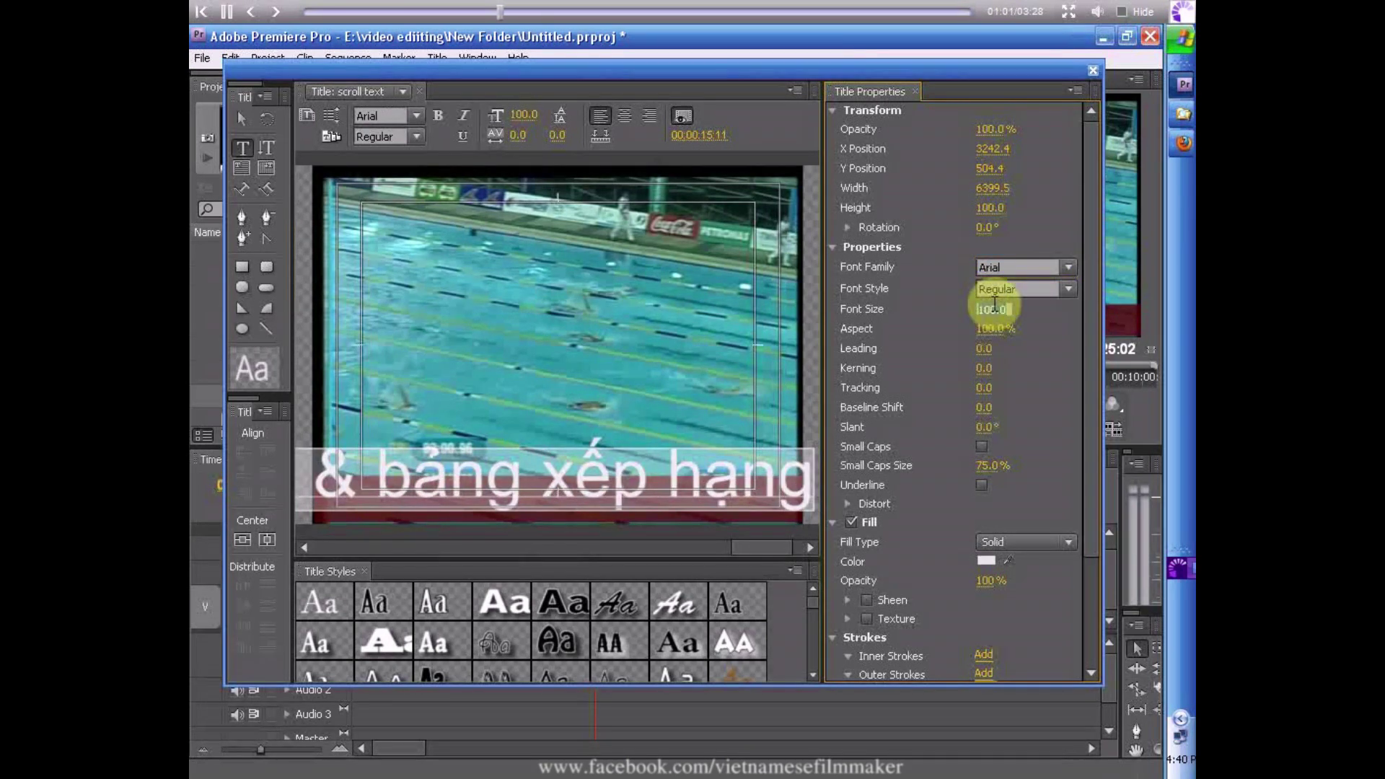
type("30")
key("Return")
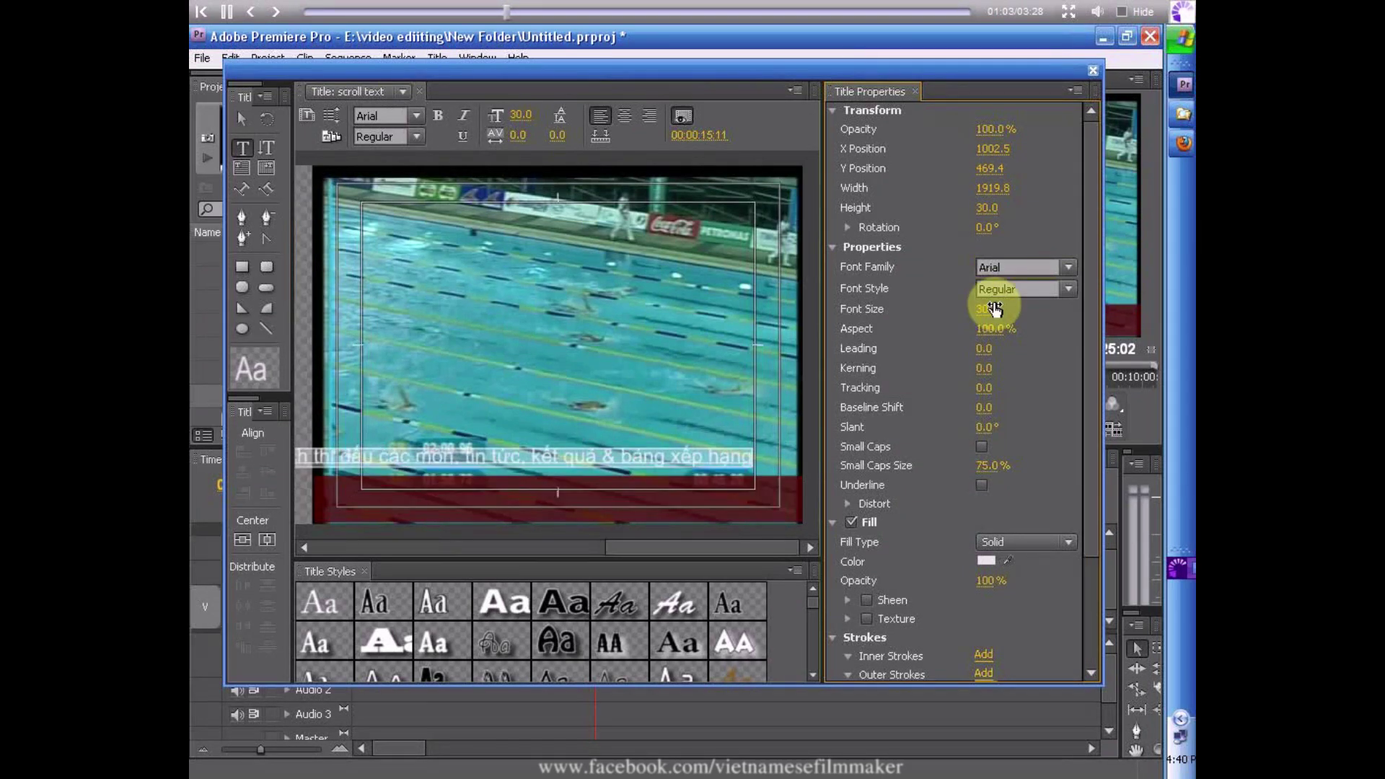
left_click(241, 118)
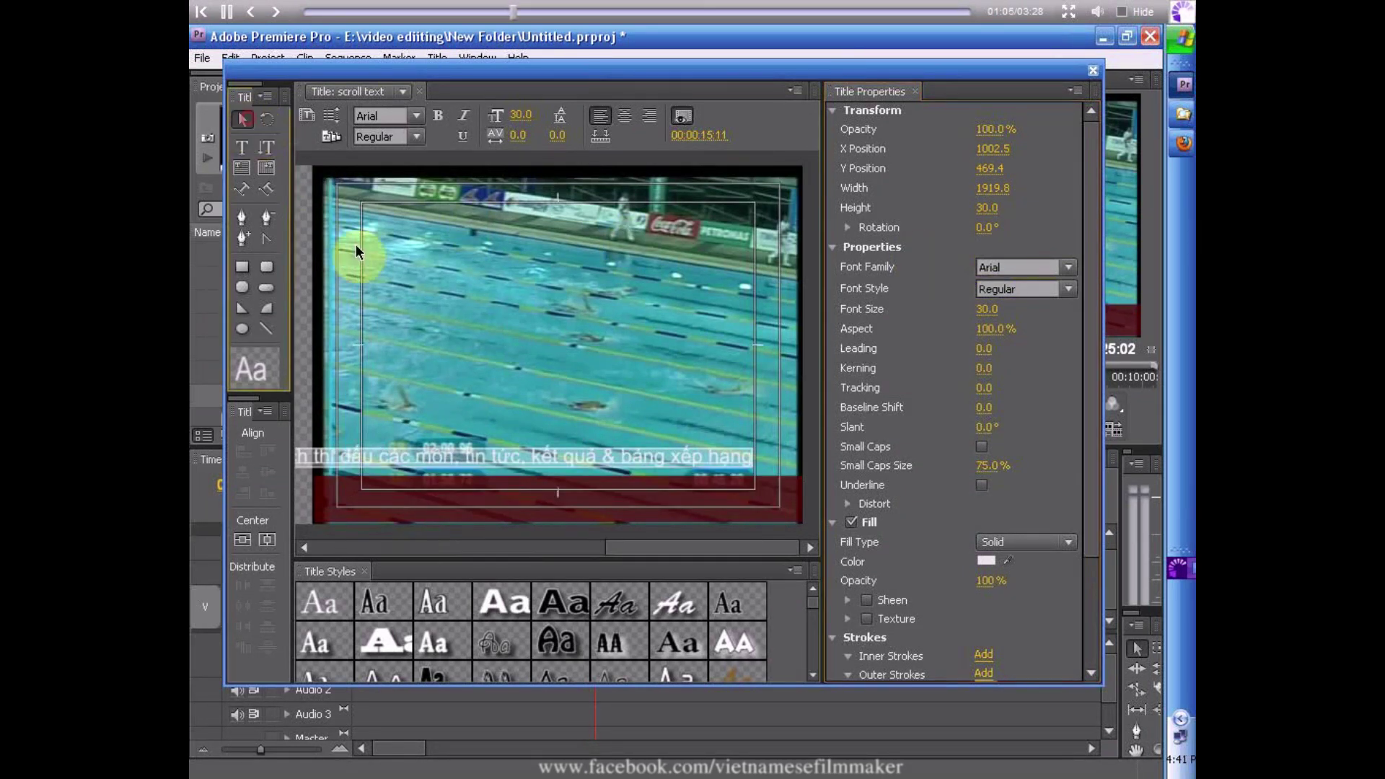
Step: Move the SEA Games line onto the red bar, starting at the right frame edge (X 1130.4, Y 527.7)
left_click(446, 451)
left_click_drag(445, 450, 534, 491)
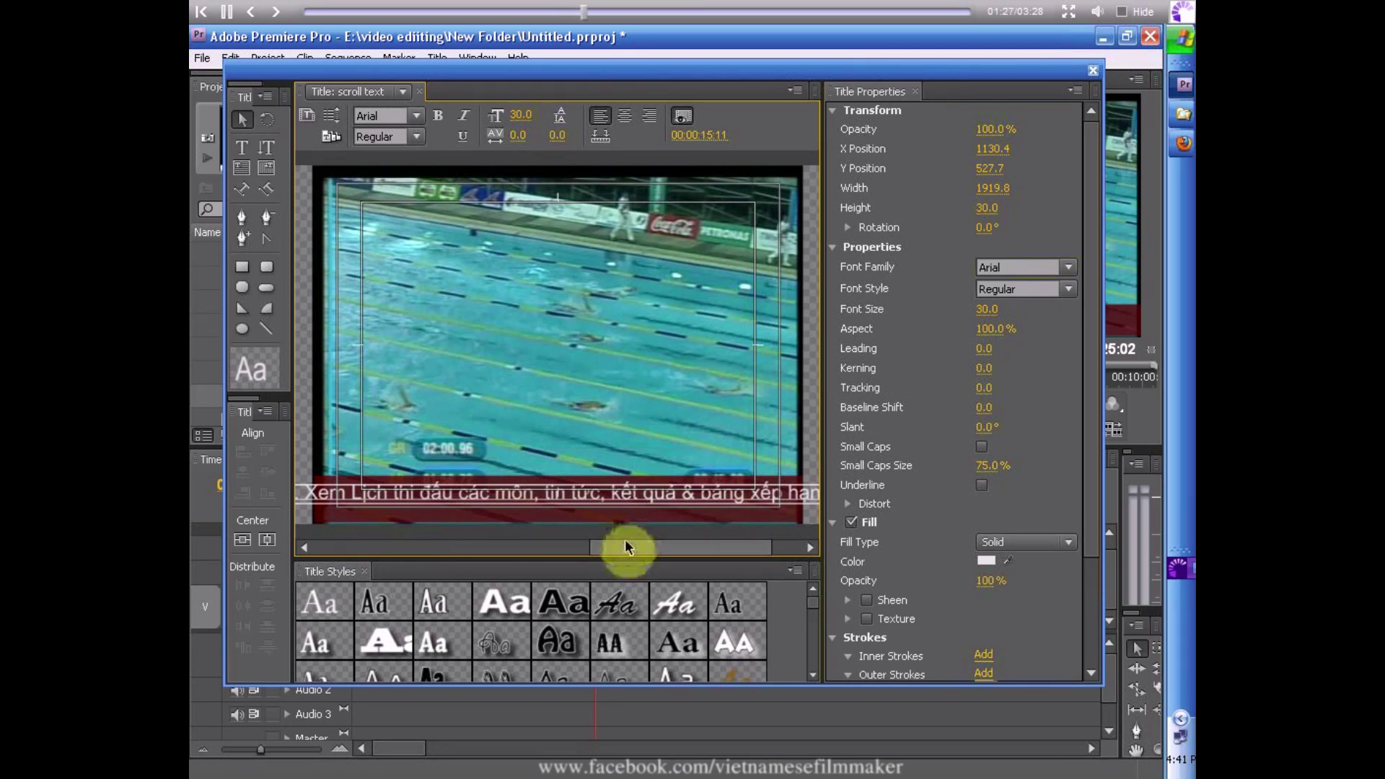
mouse_move(629, 544)
left_mouse_down()
mouse_move(371, 552)
mouse_move(717, 544)
mouse_move(331, 548)
mouse_move(504, 543)
mouse_move(353, 550)
left_mouse_up()
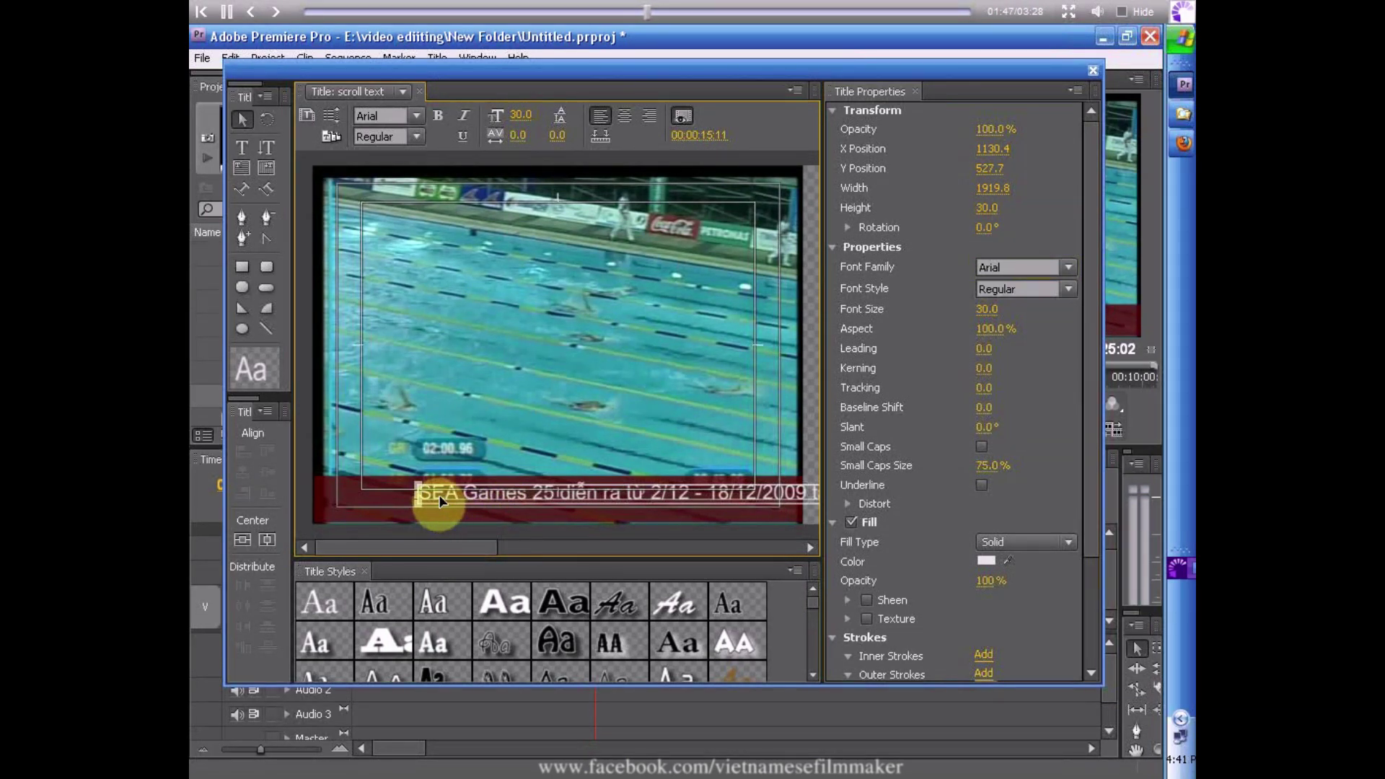
left_click_drag(442, 501, 817, 512)
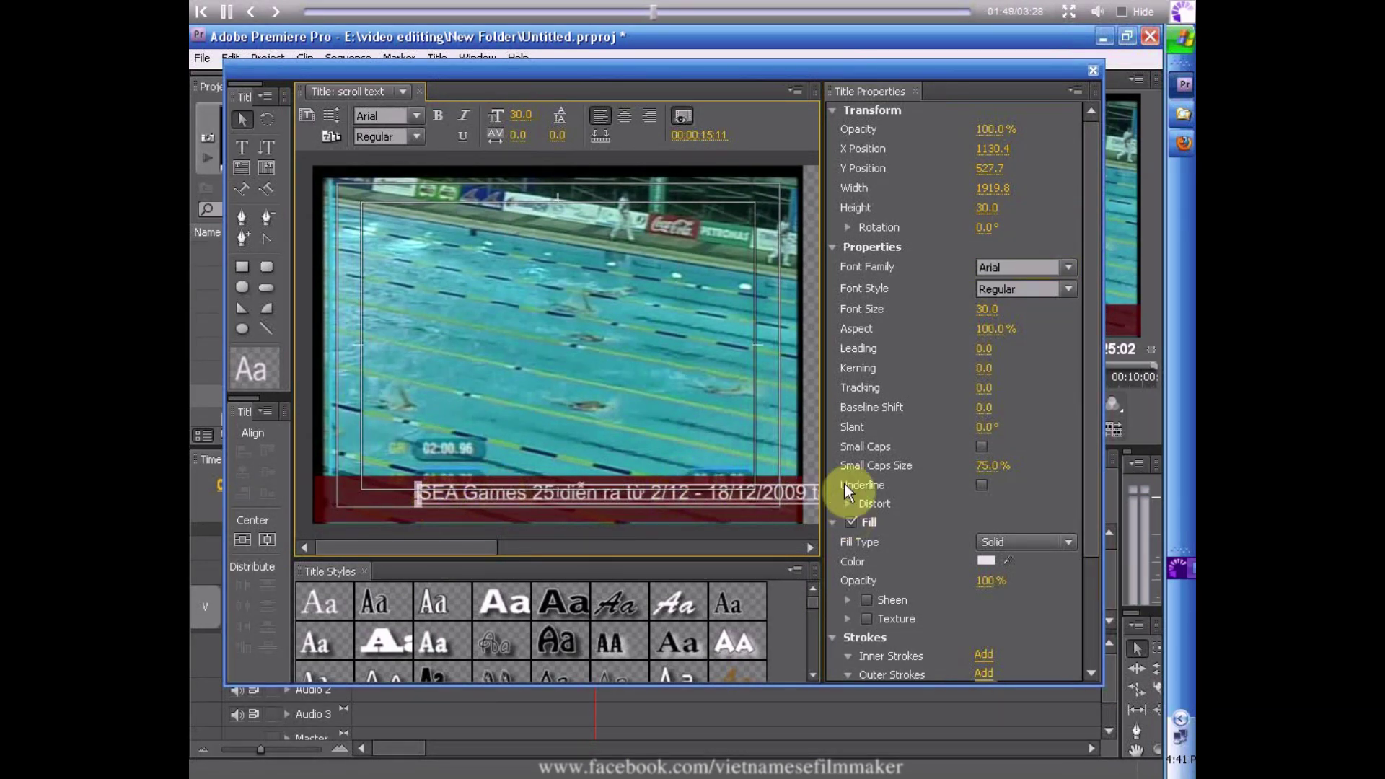
left_click(531, 525)
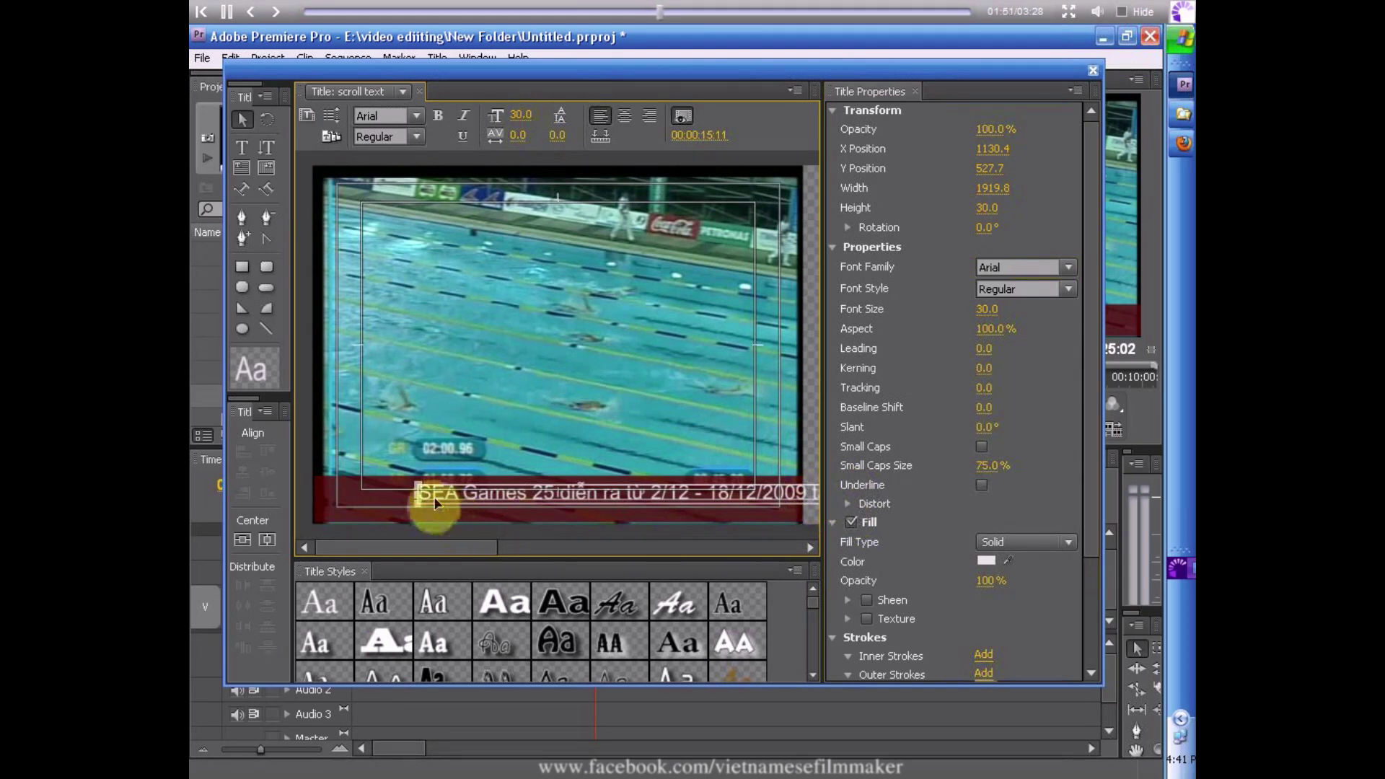
left_click_drag(436, 503, 793, 509)
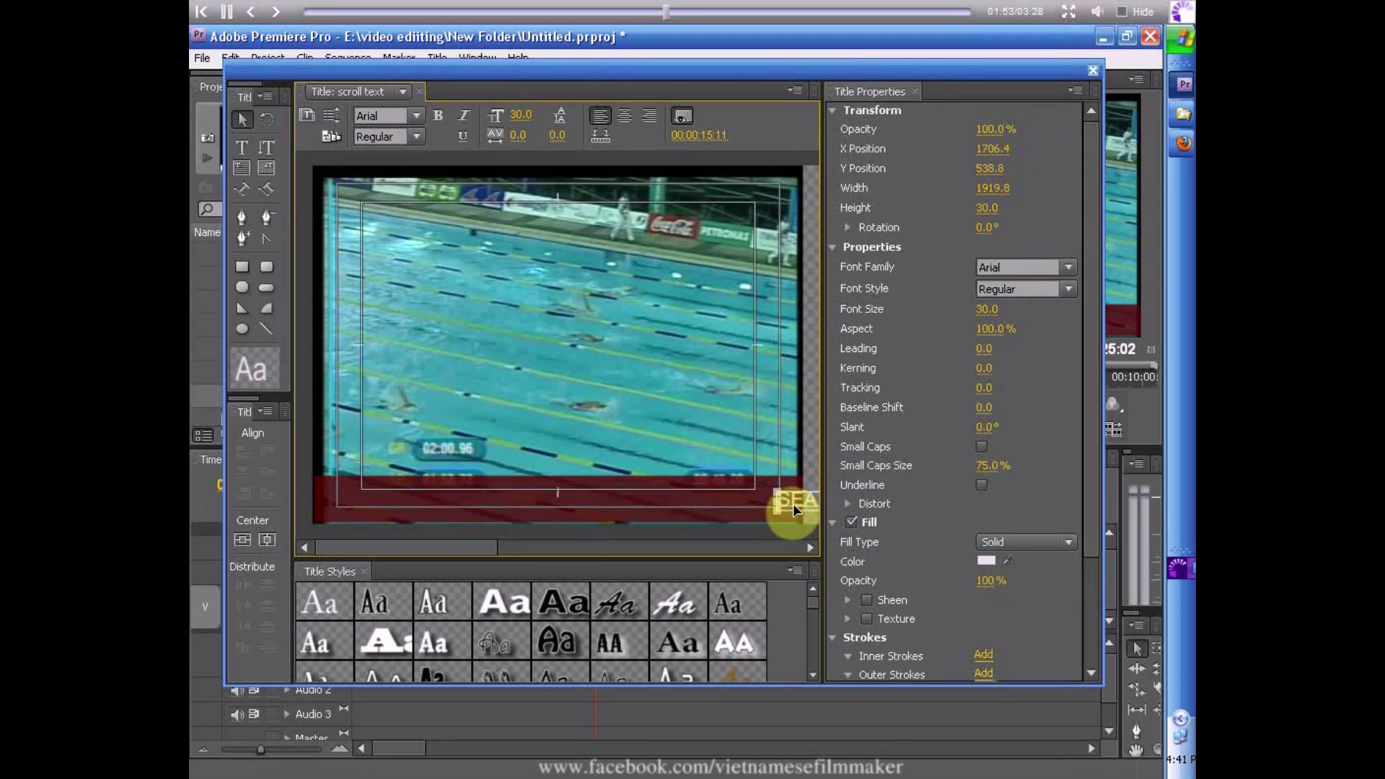
Step: Resize the SEA Games text box to 2699.1 wide so the whole line fits, positioned at X 2121.3, Y 538.8
left_click_drag(791, 503, 796, 502)
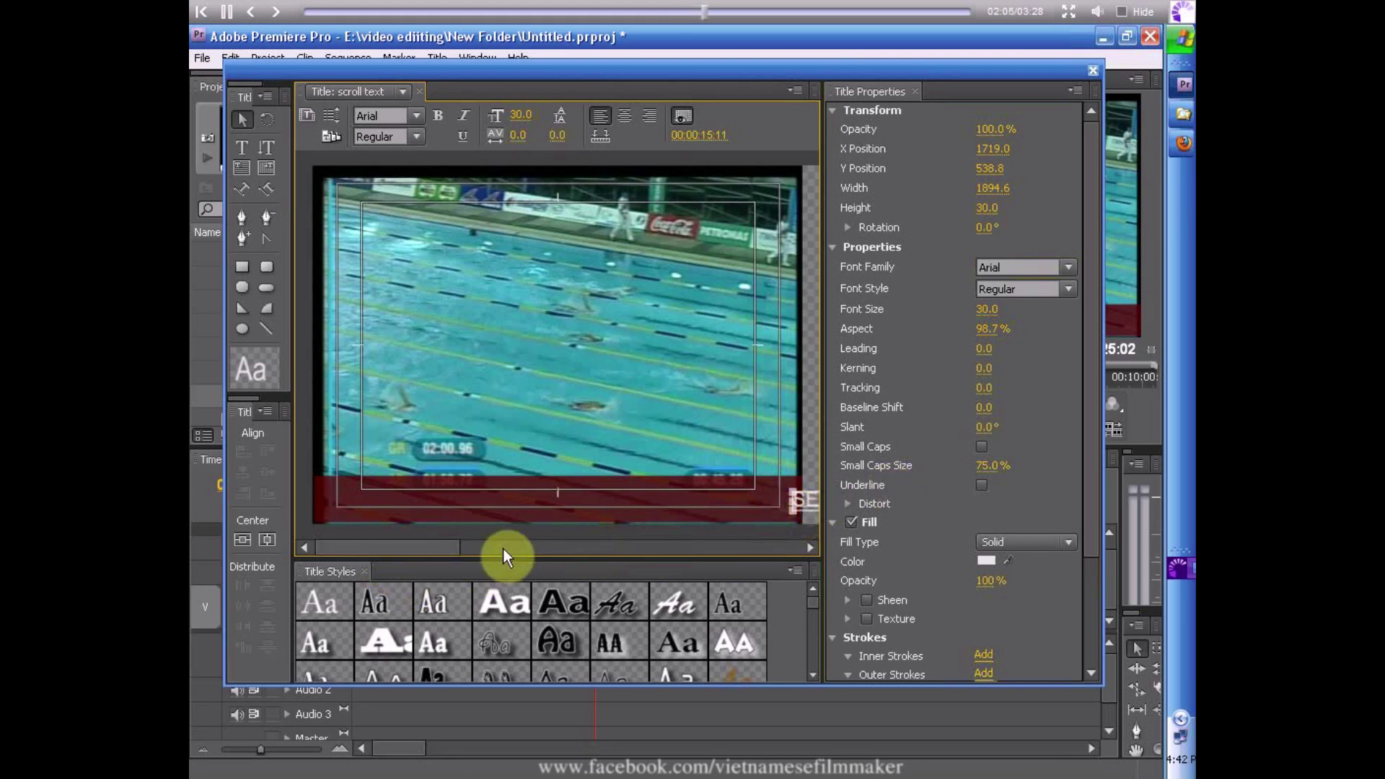
left_click_drag(440, 550, 792, 547)
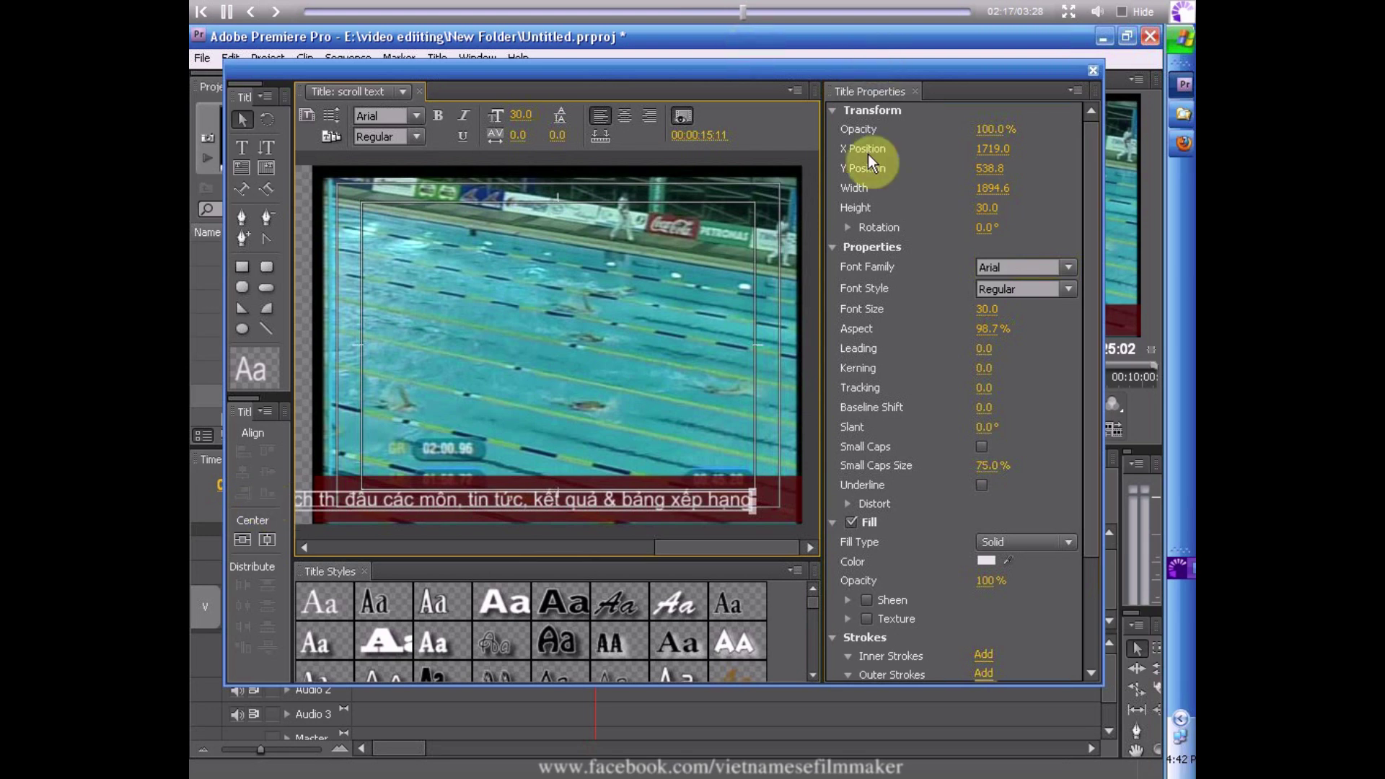
double_click(750, 497)
left_click_drag(751, 497, 826, 467)
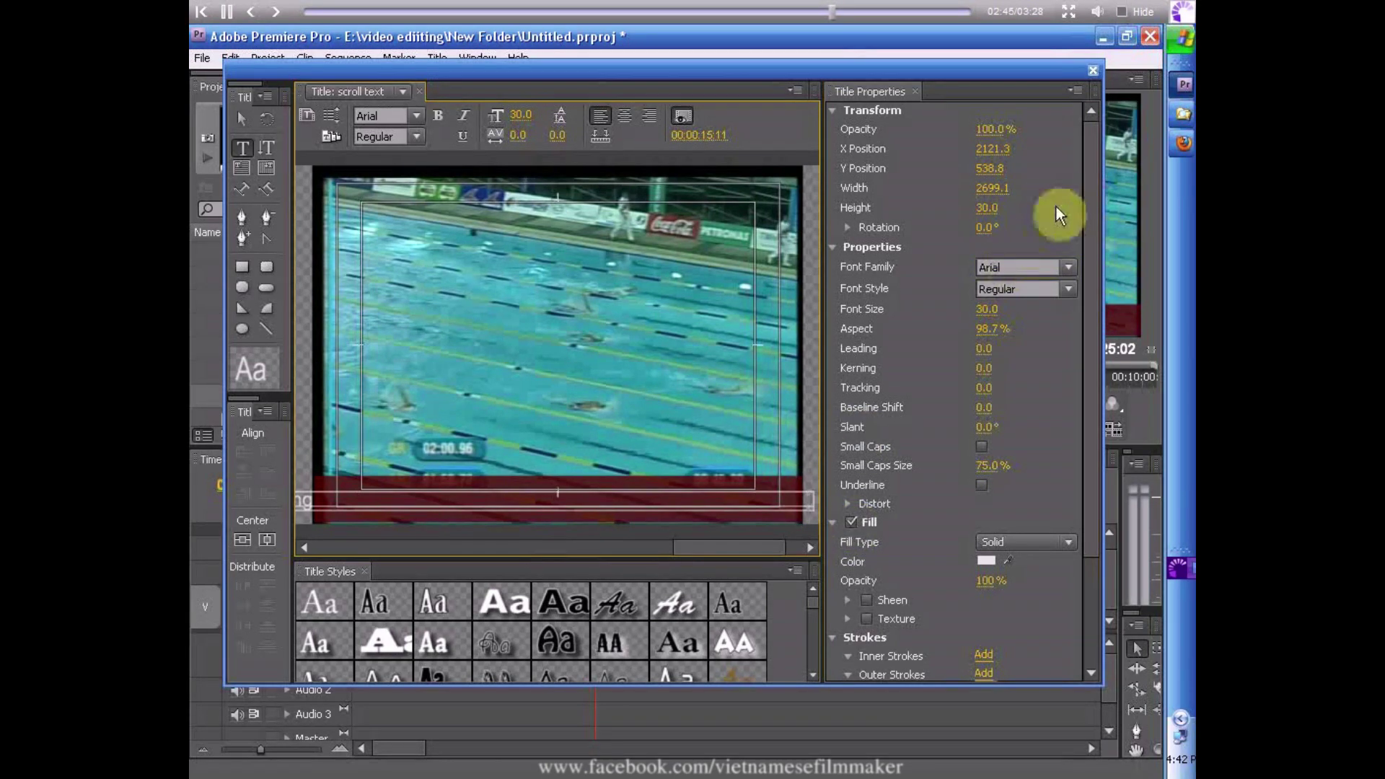
left_click_drag(701, 547, 340, 548)
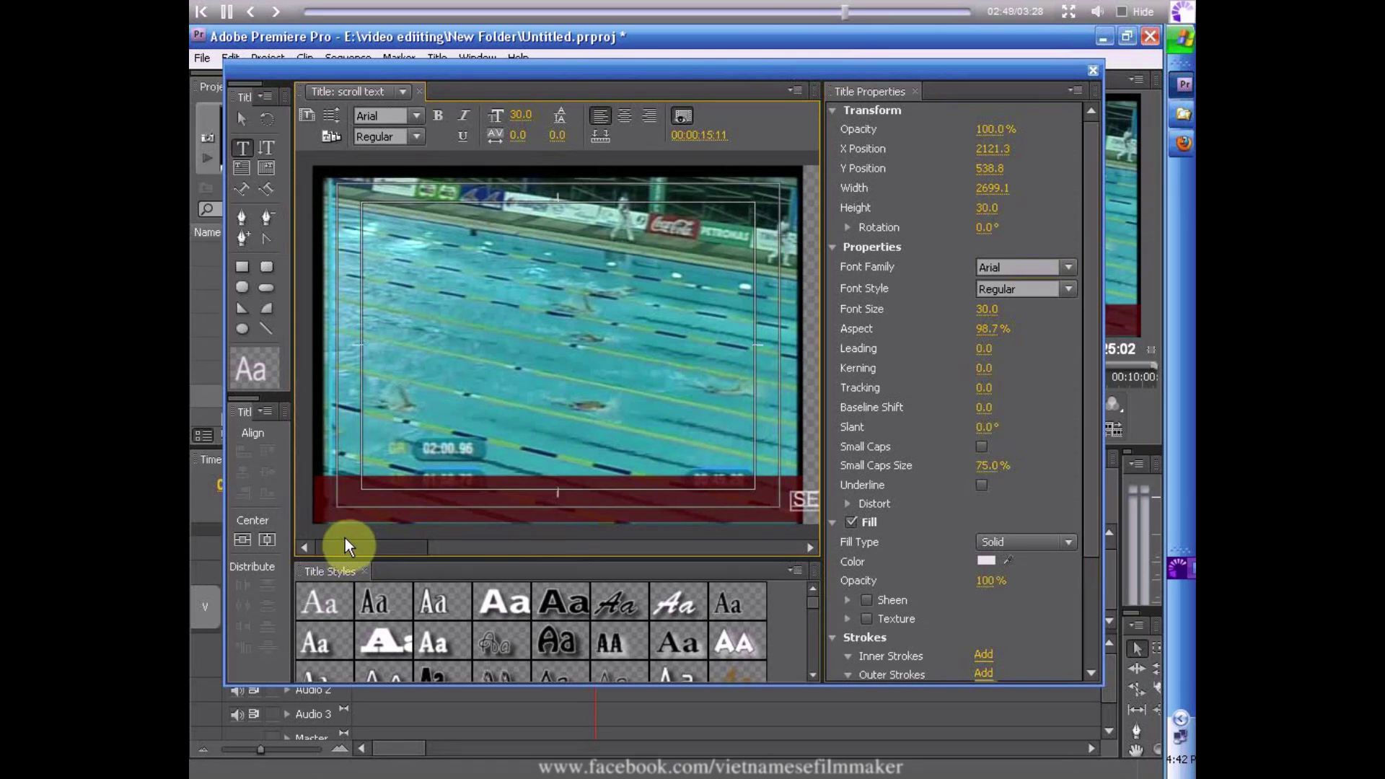
left_click_drag(341, 548, 745, 559)
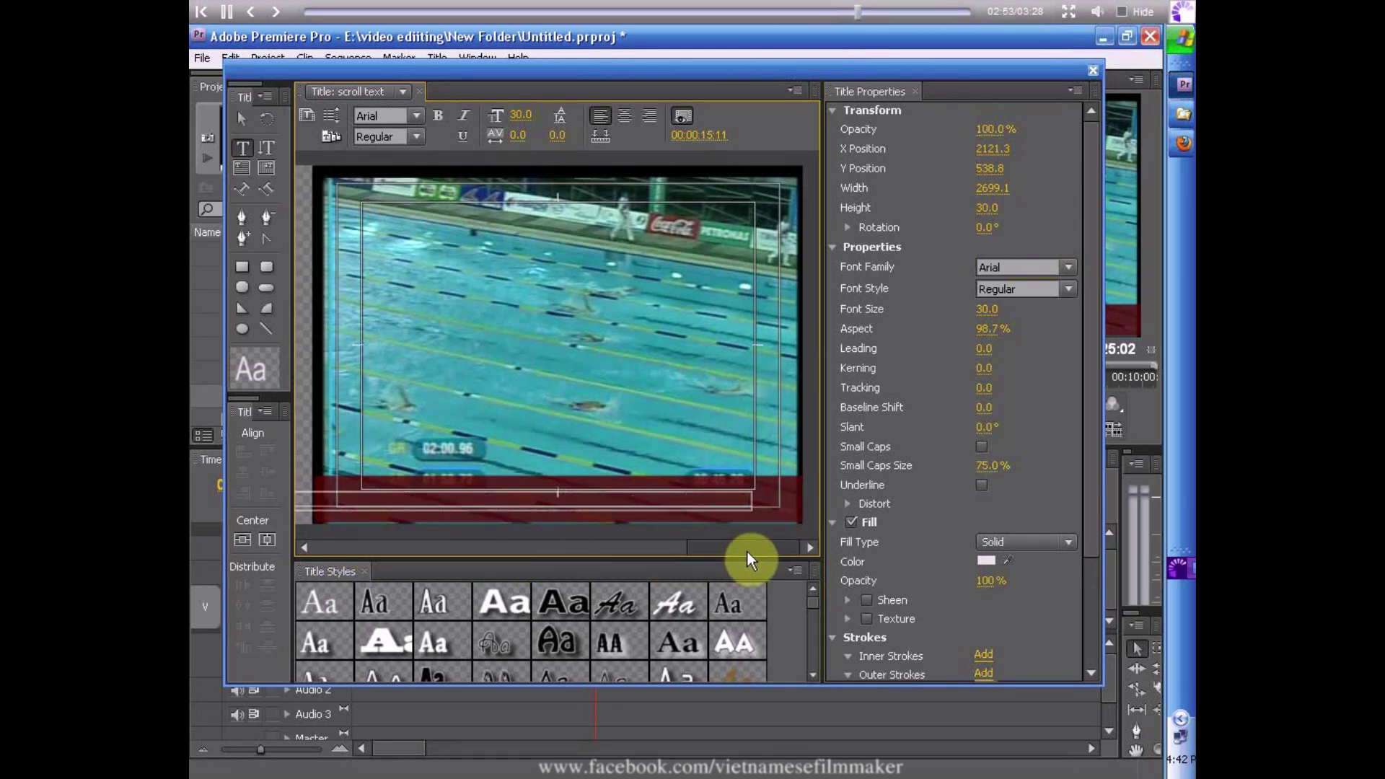
Step: Put the 'scroll text' title on Video 3 above hightlight news, stretched to the sequence end
left_click(1098, 72)
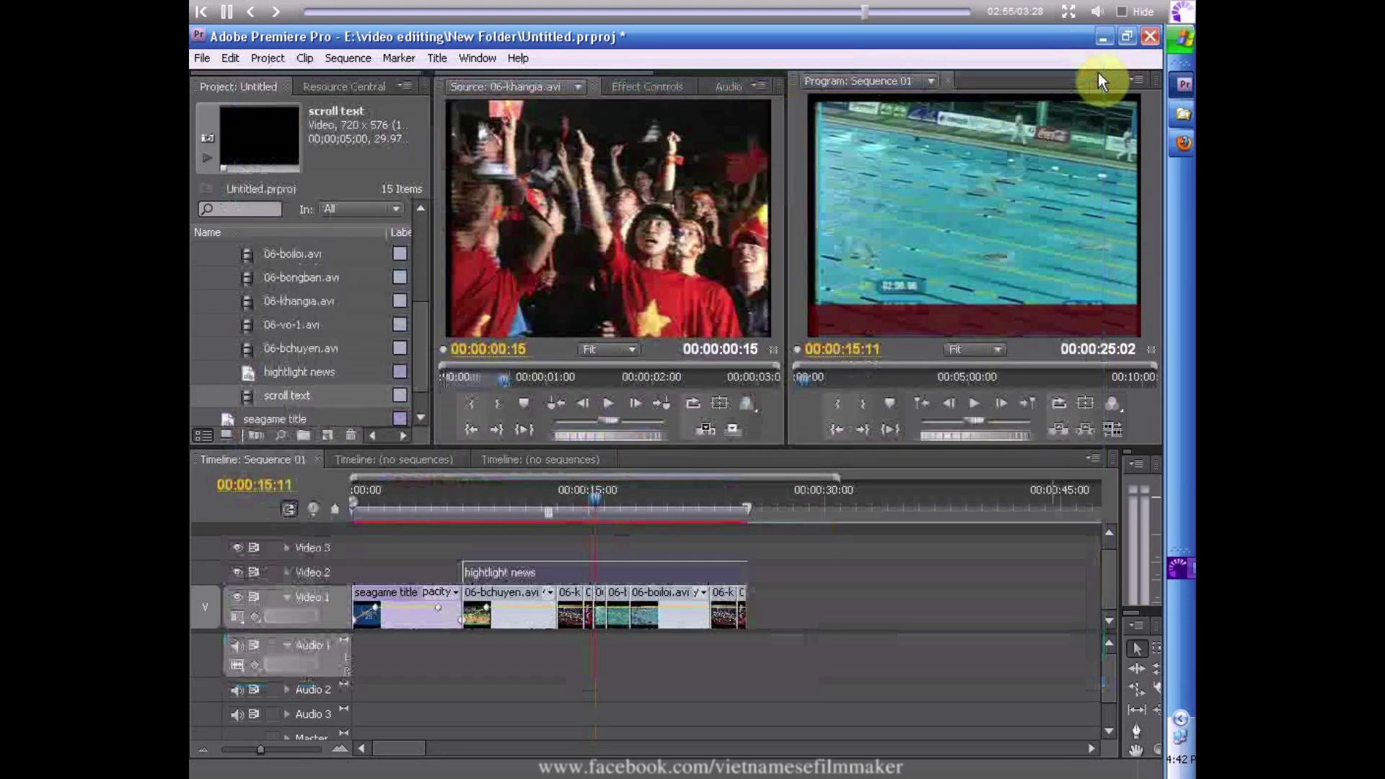
left_click(248, 397)
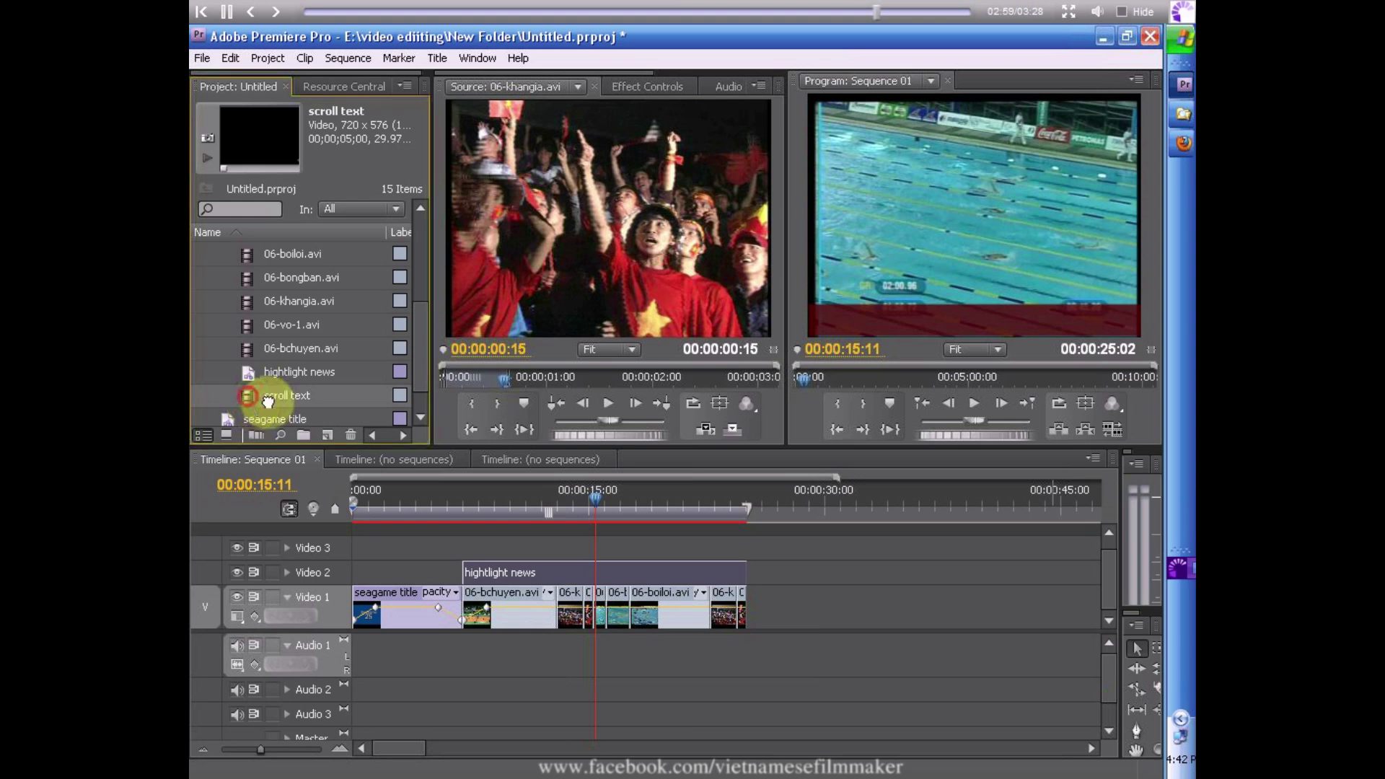
left_click_drag(463, 522, 470, 536)
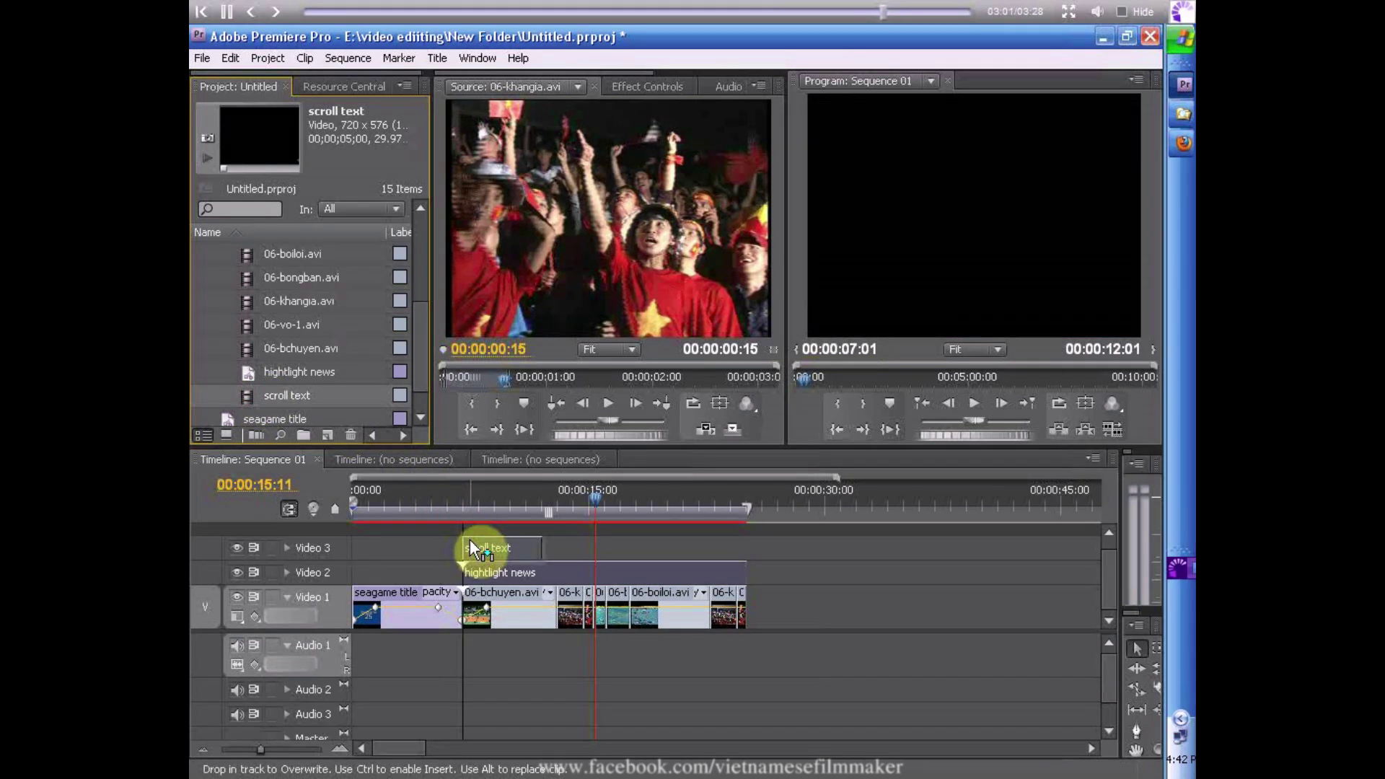
left_click_drag(469, 541, 747, 547)
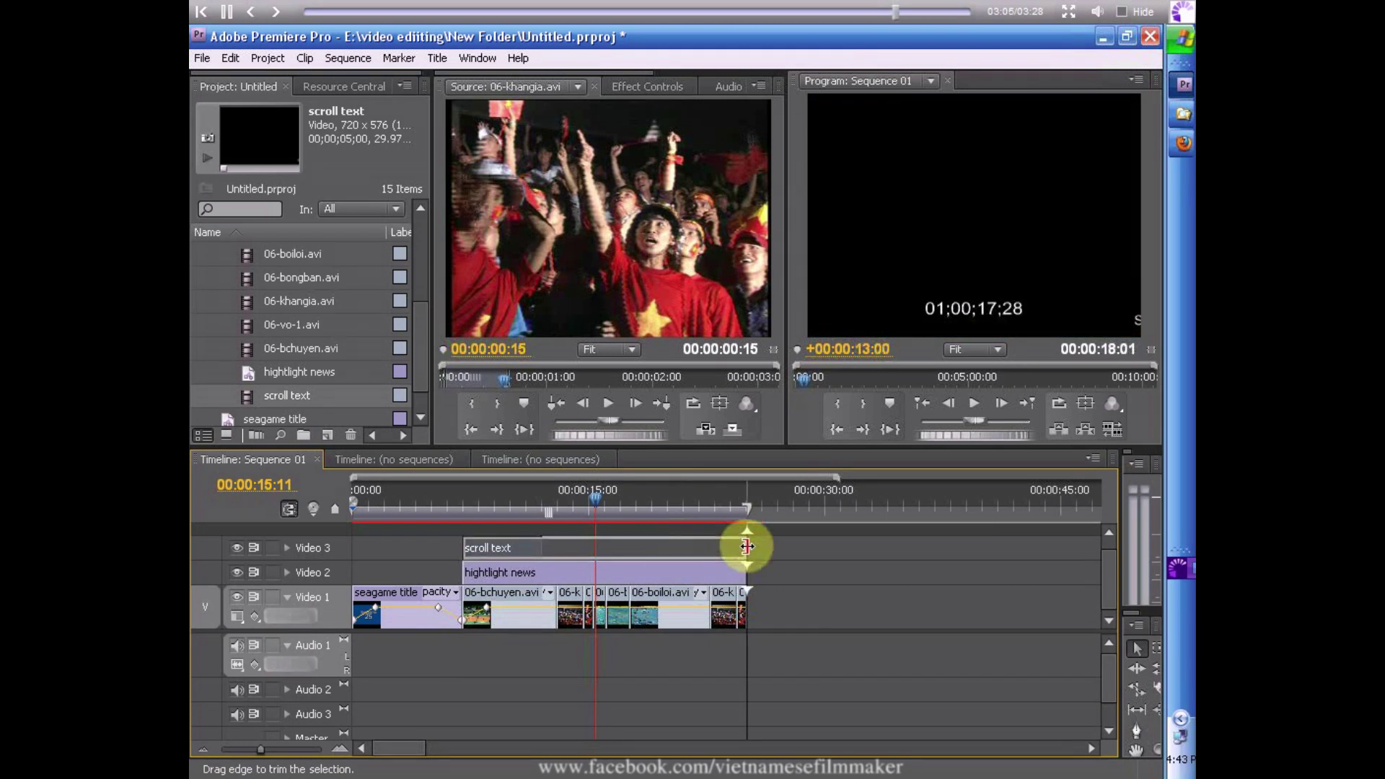
left_click_drag(599, 503, 466, 509)
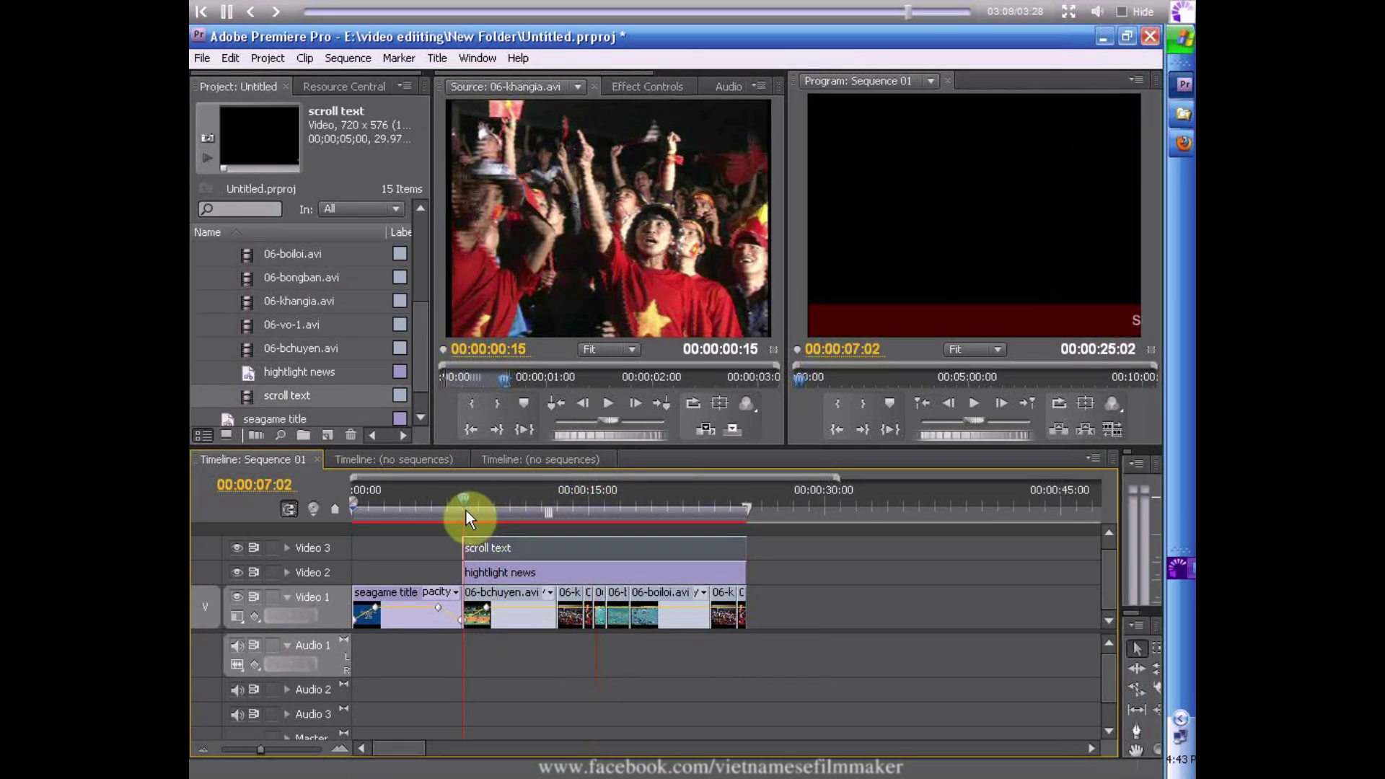